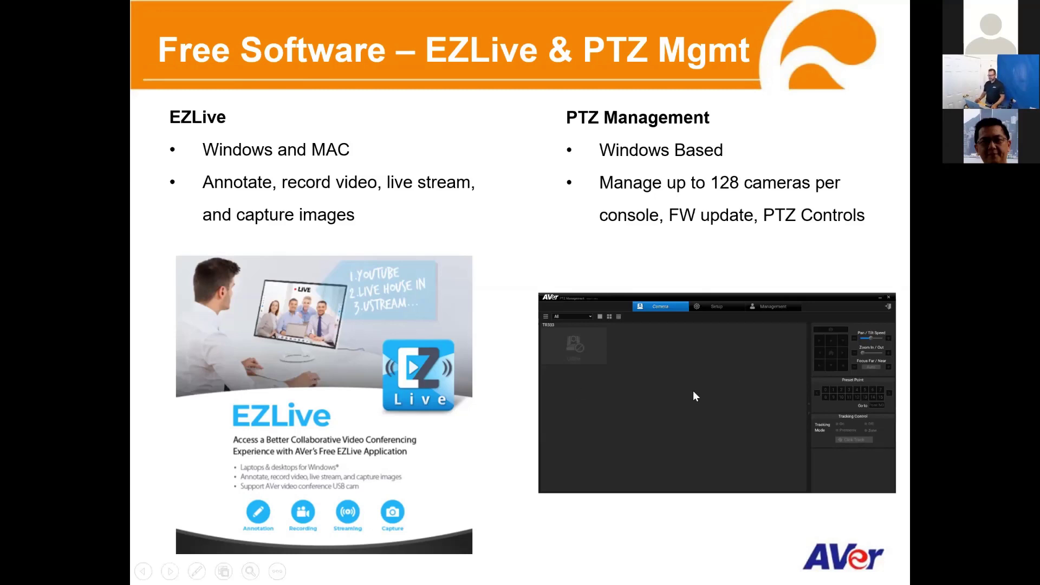
Advance past the Free Software slide to the 'Why AVer? – 10 Reasons!' slide.
left_click(647, 376)
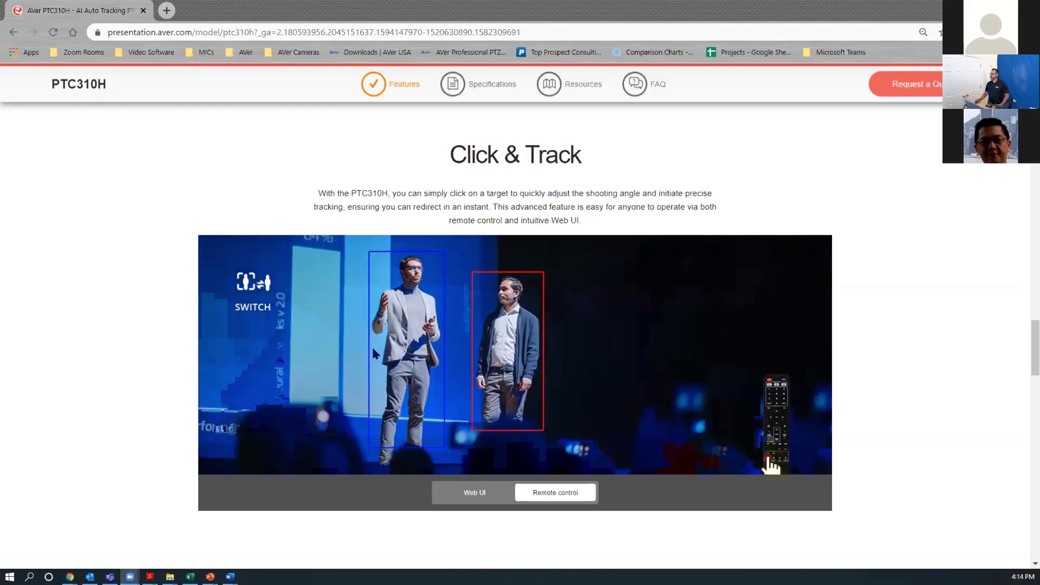
Scroll the PTC310H product page down to Zone Mode, showing up to four Content Zones.
scroll(946, 402, "down", 2)
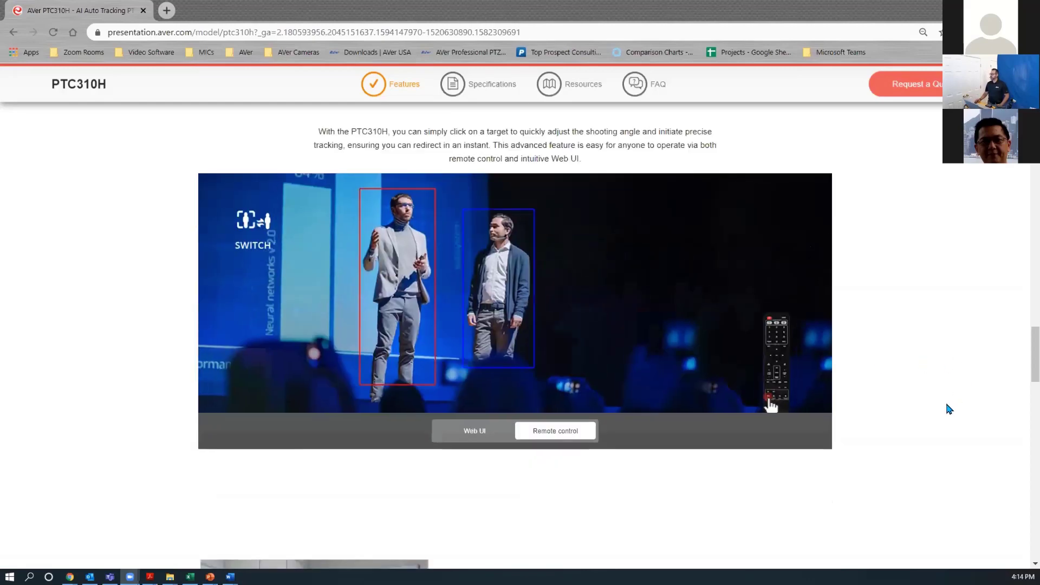
scroll(948, 408, "down", 10)
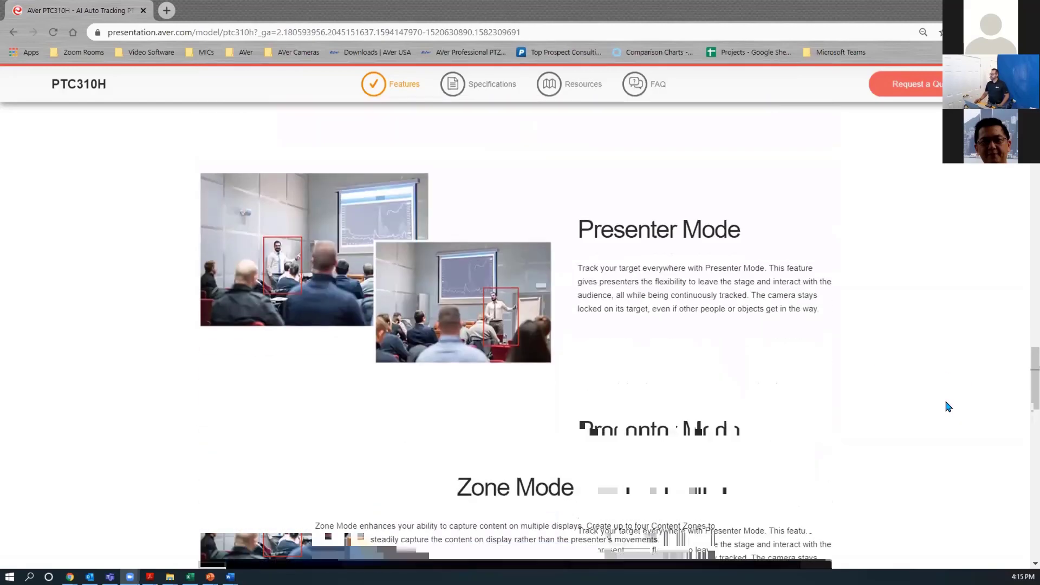
scroll(947, 407, "down", 4)
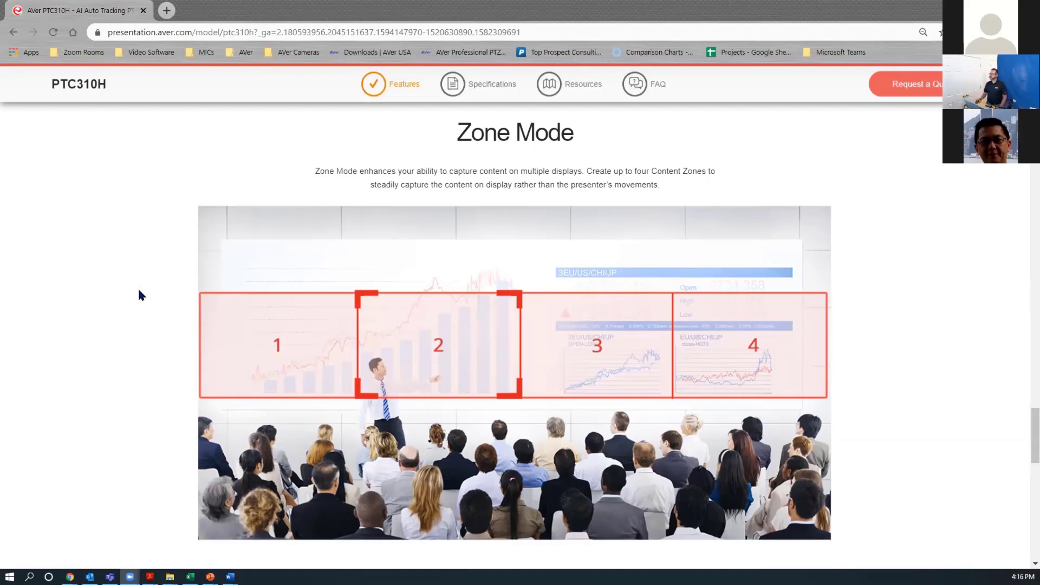
Load the camera at 192.168.0.223 in a new tab and log in with saved credentials.
left_click(166, 10)
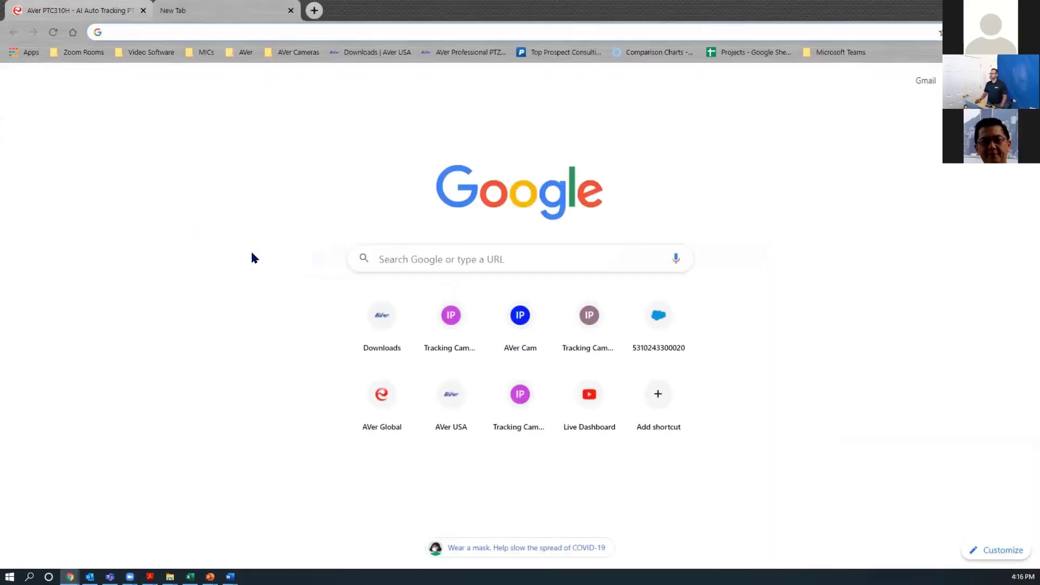
left_click(185, 31)
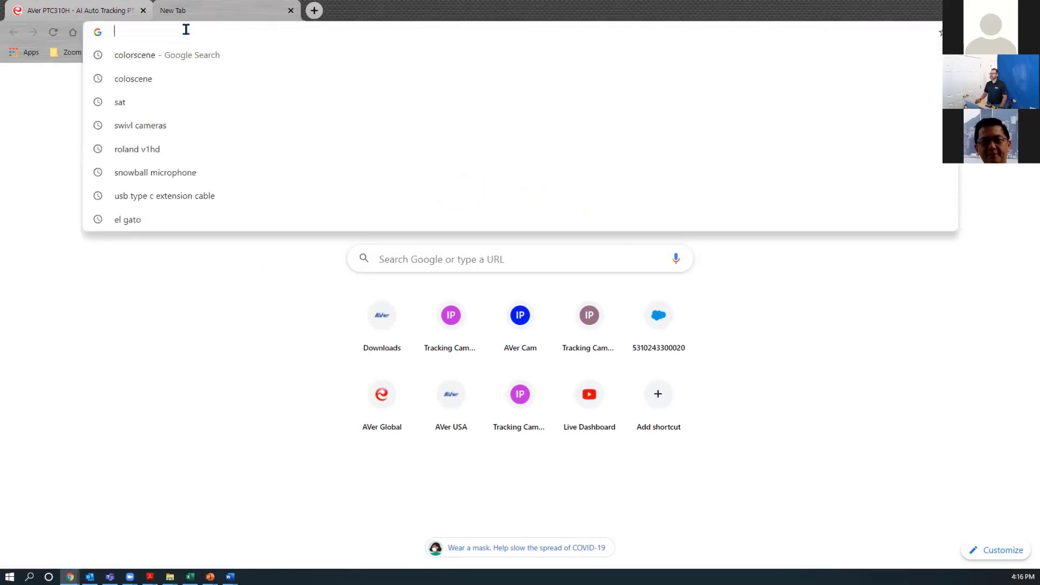
type("192.168.0.220")
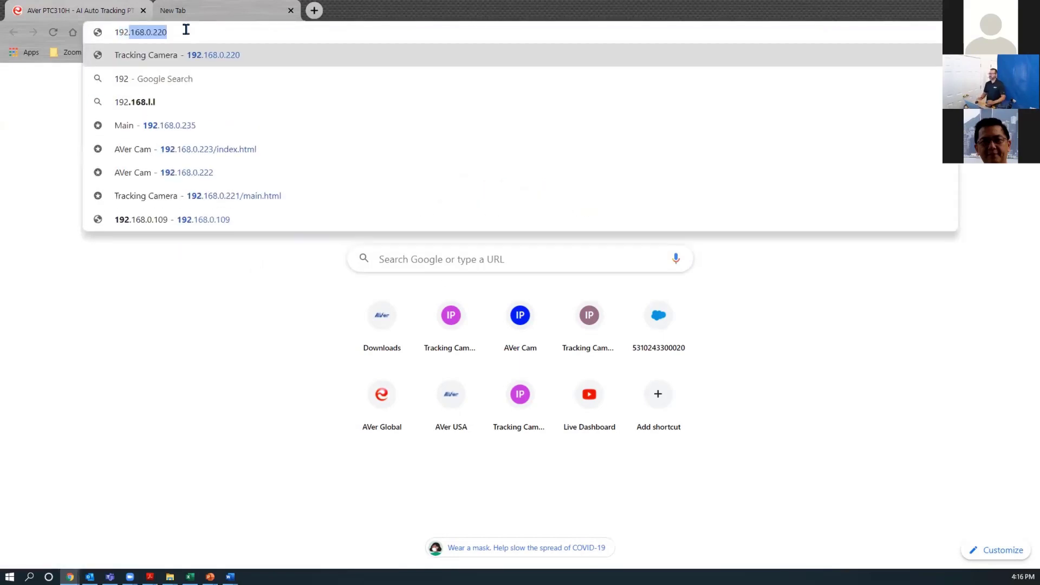
key("Right")
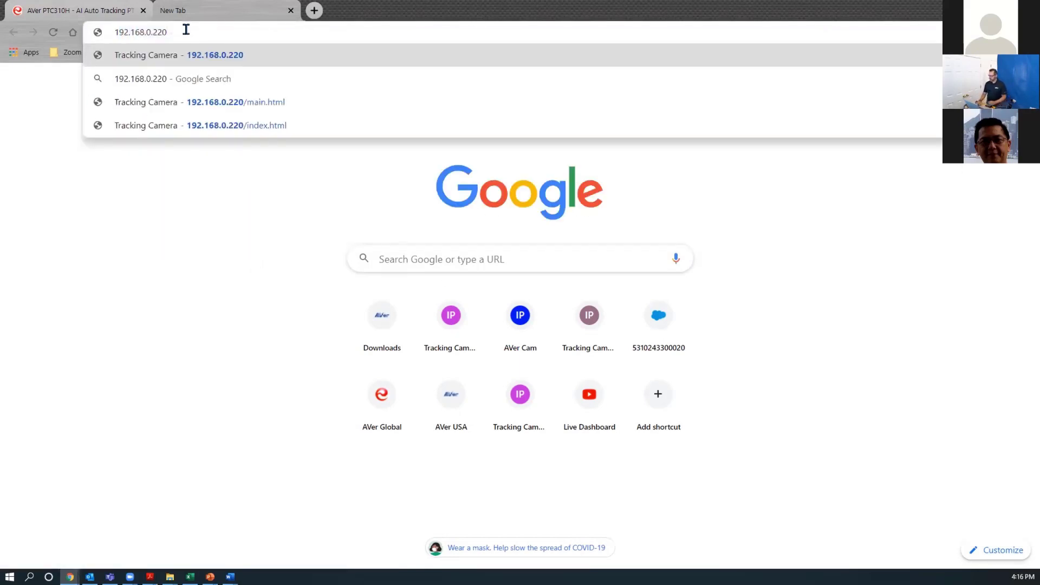
key("BackSpace")
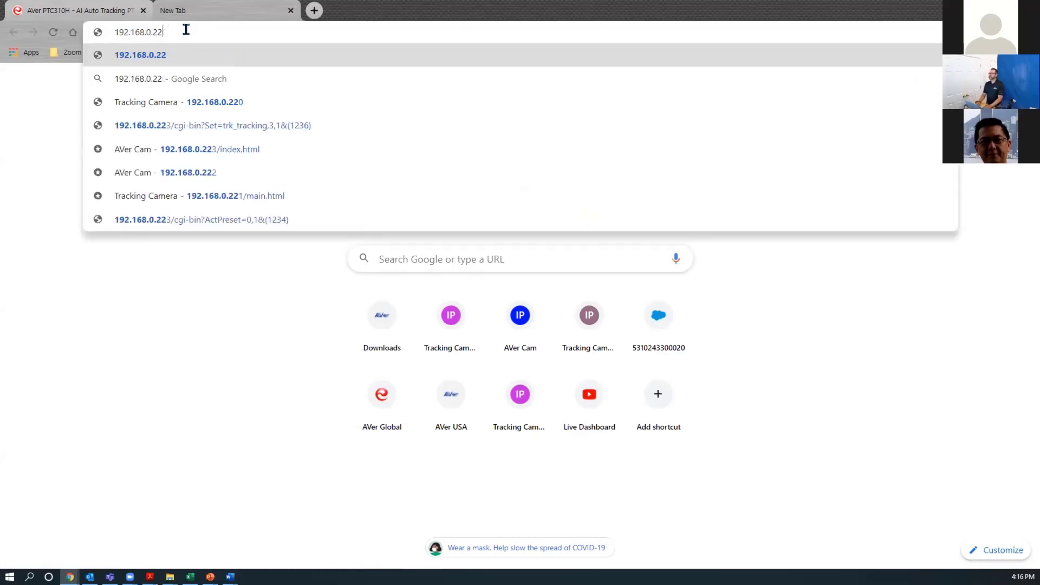
type("3")
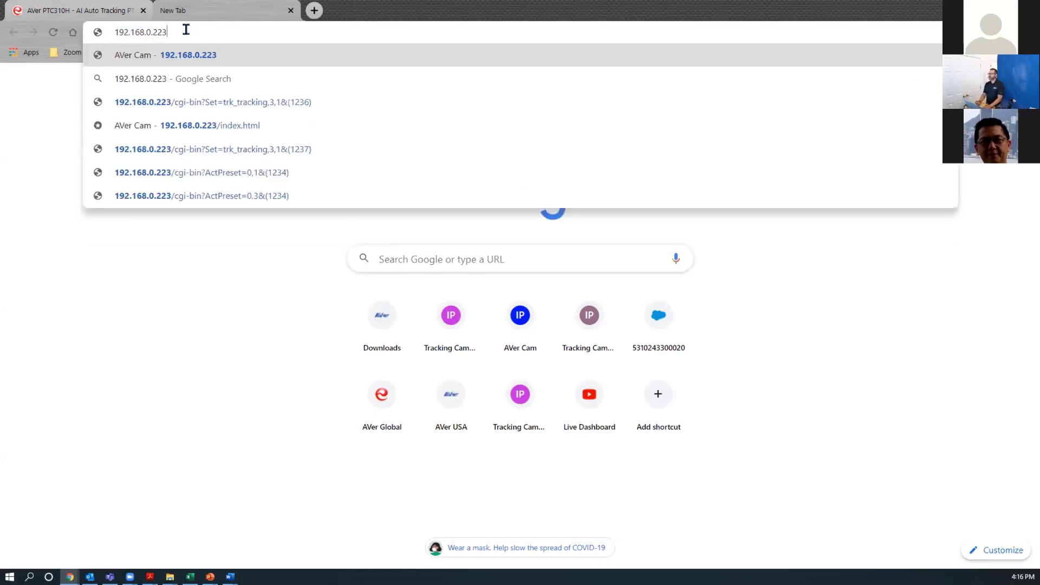
key("Return")
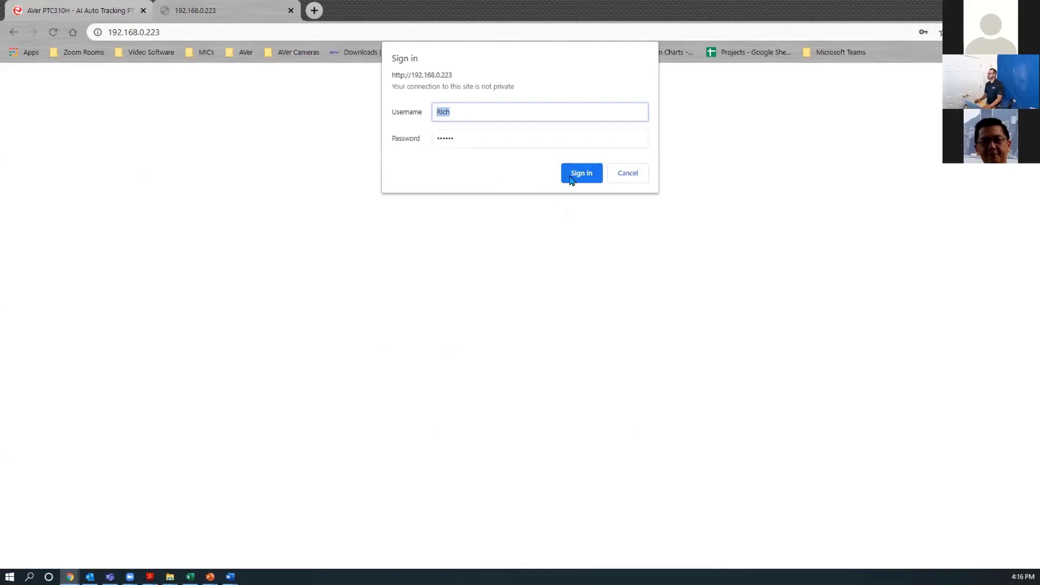
left_click(569, 180)
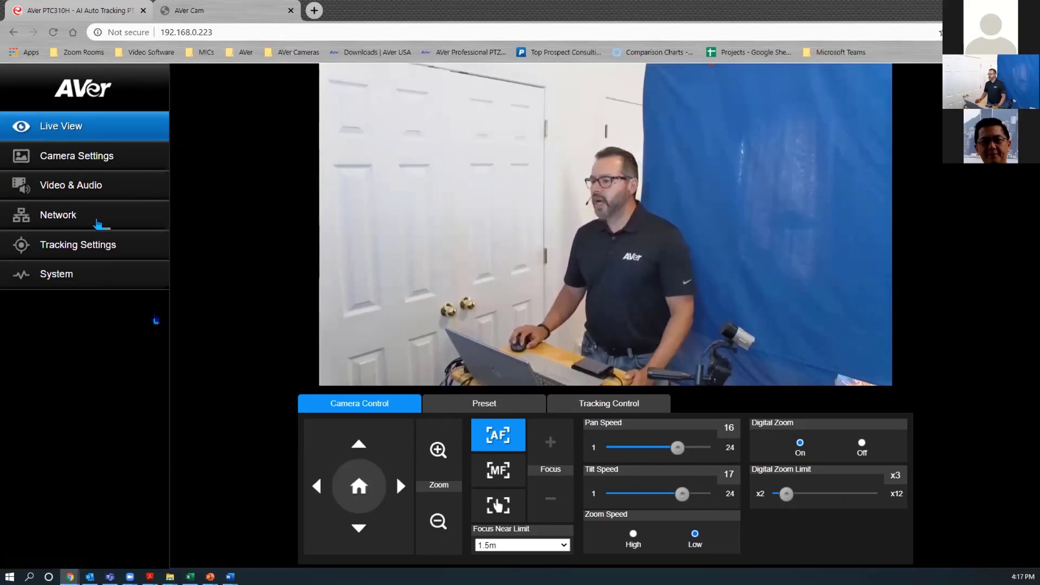
Go to the camera's Tracking Settings page with its Presenter options.
left_click(61, 242)
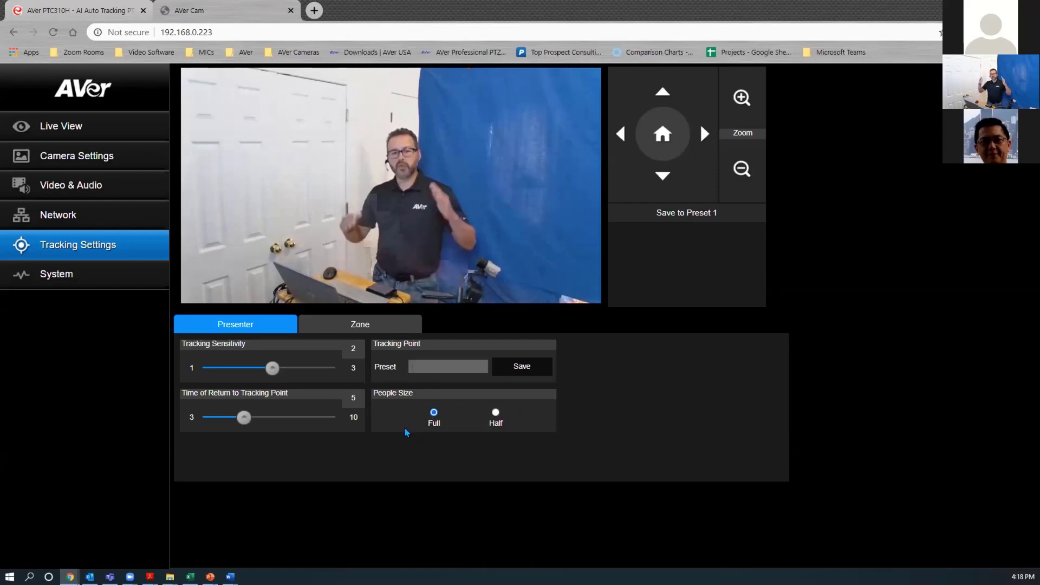
Set Presenter People Size to Half and return to Live View.
left_click(496, 414)
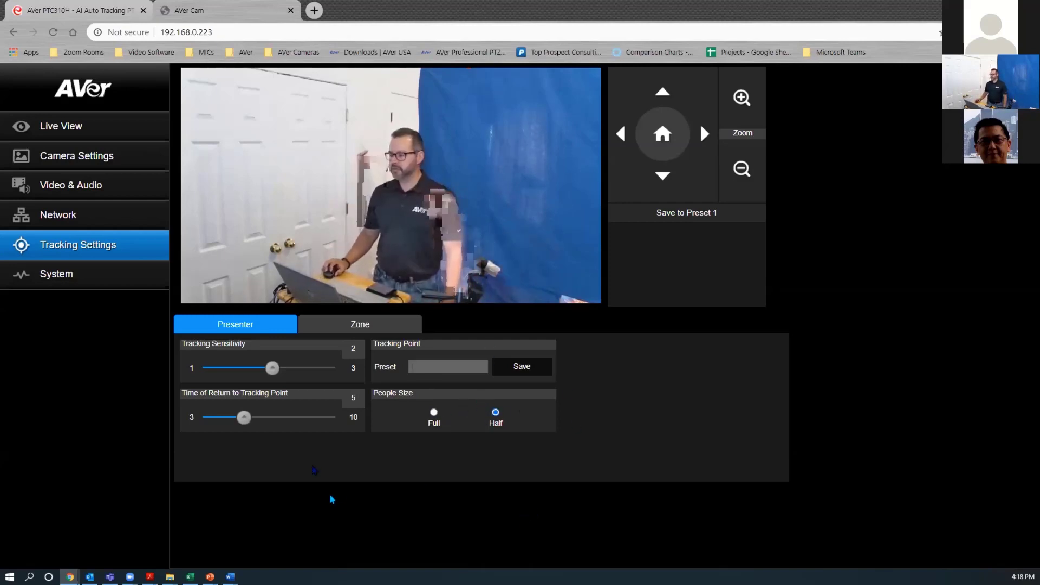
left_click(59, 128)
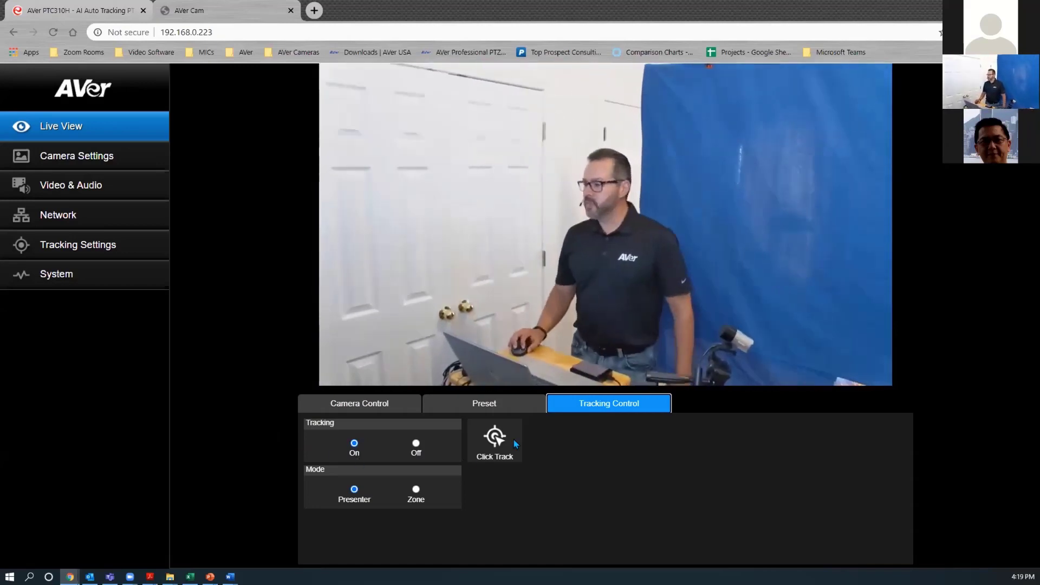
Click-track the presenter, then stop Click Track and switch tracking off.
left_click(497, 443)
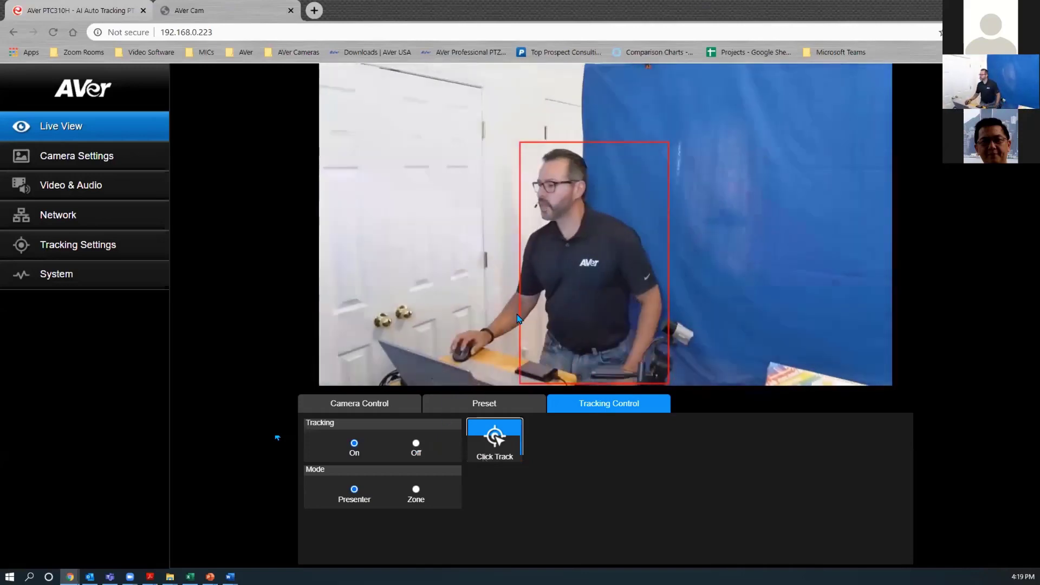
left_click(495, 435)
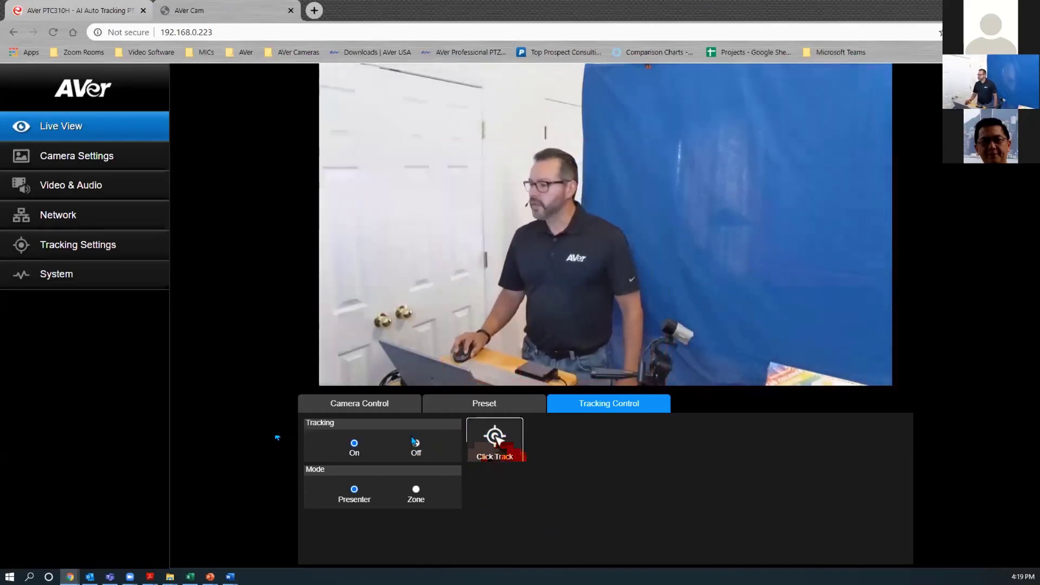
left_click(416, 442)
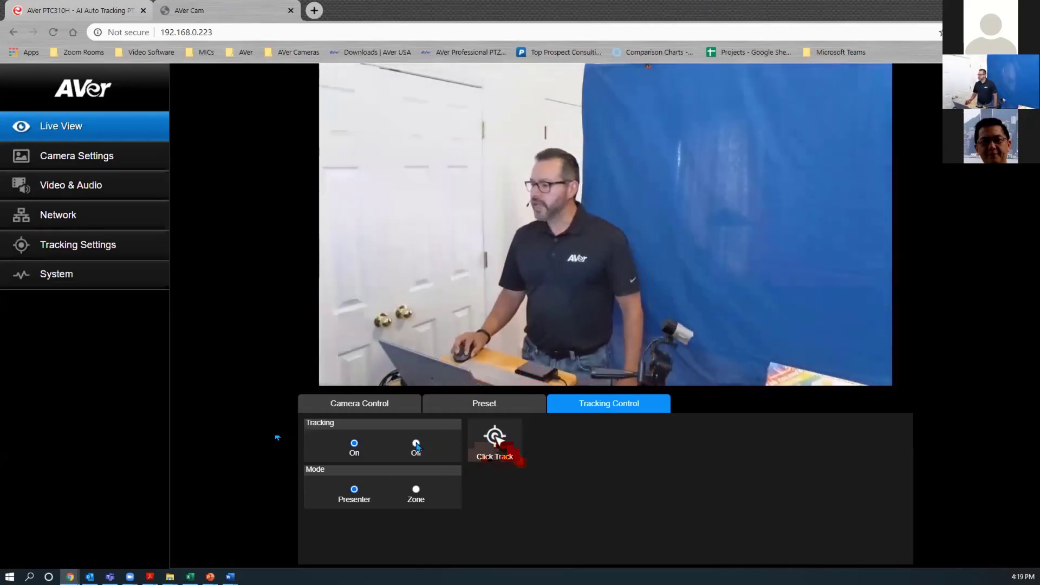
left_click(57, 248)
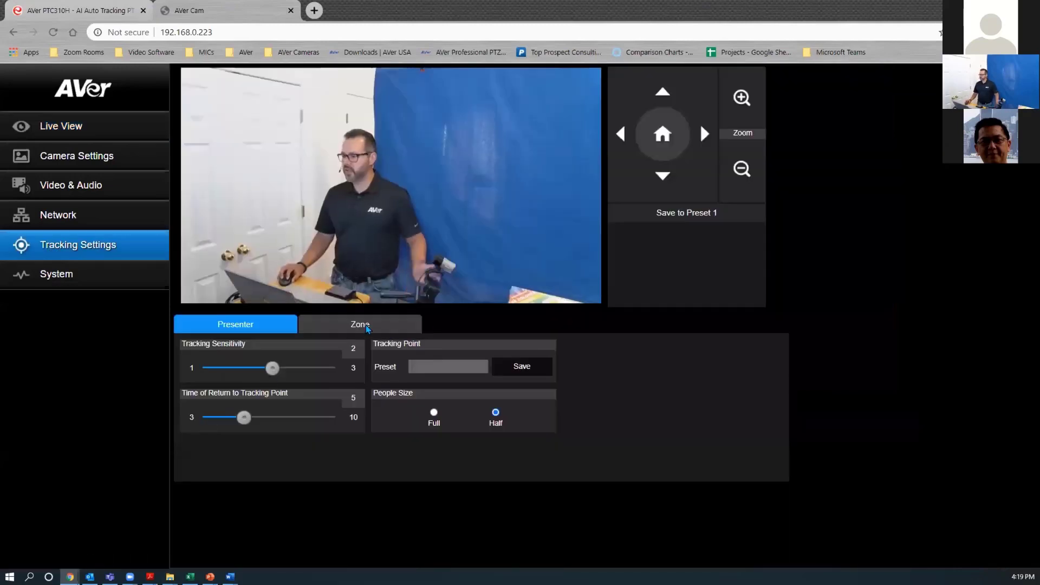
Open Zone tracking settings and aim the camera at Preset 6, nudging the framing with the PTZ arrows.
left_click(367, 327)
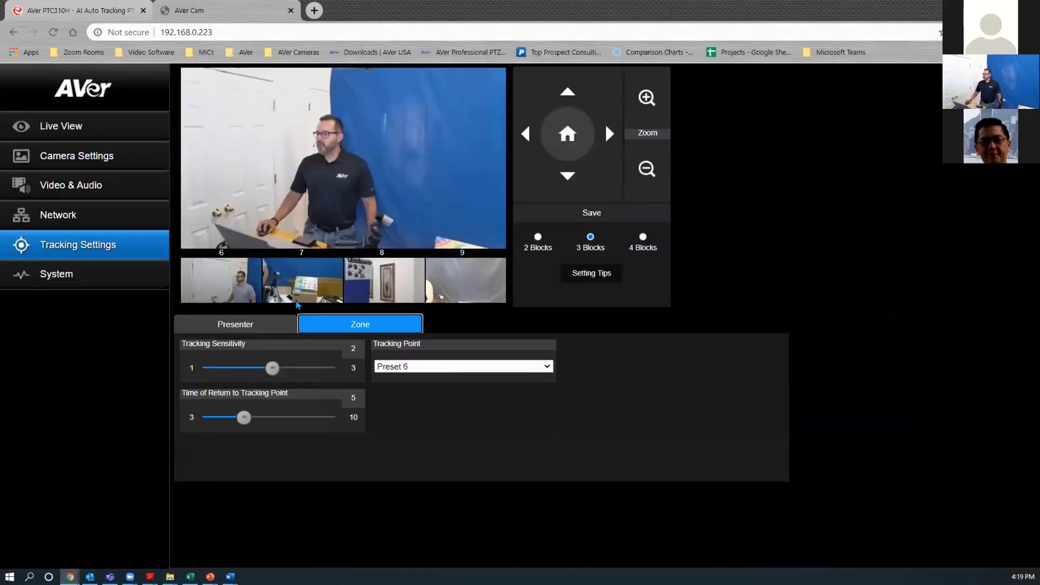
left_click(238, 290)
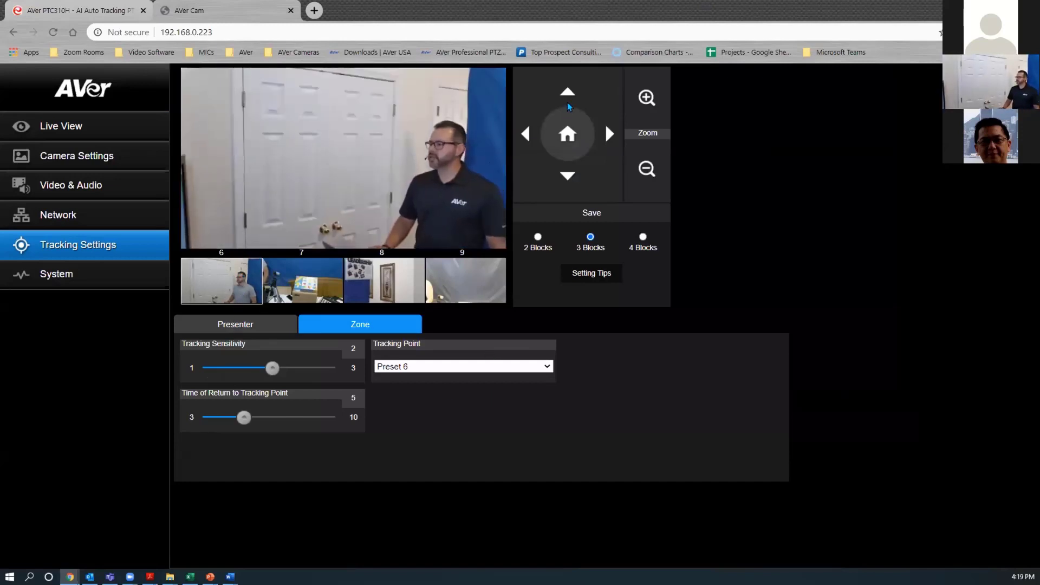
key("Up")
key("Left")
key("Down")
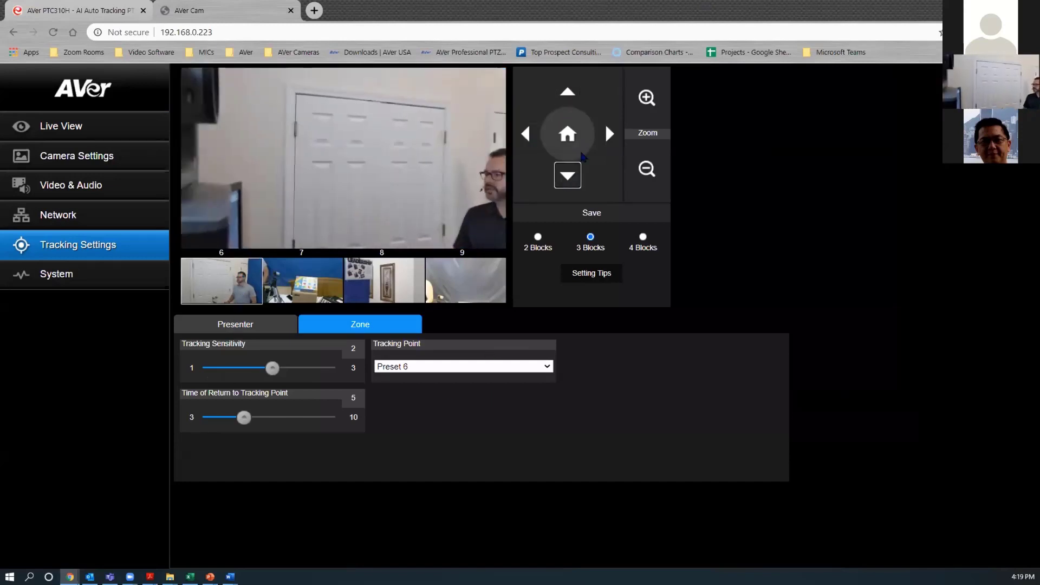
key("Right")
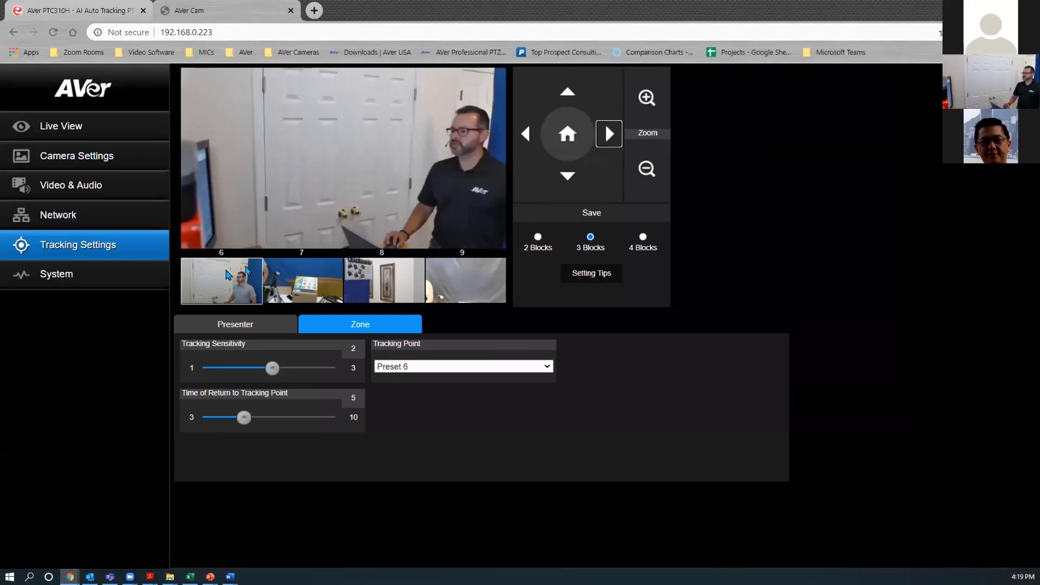
left_click(433, 408)
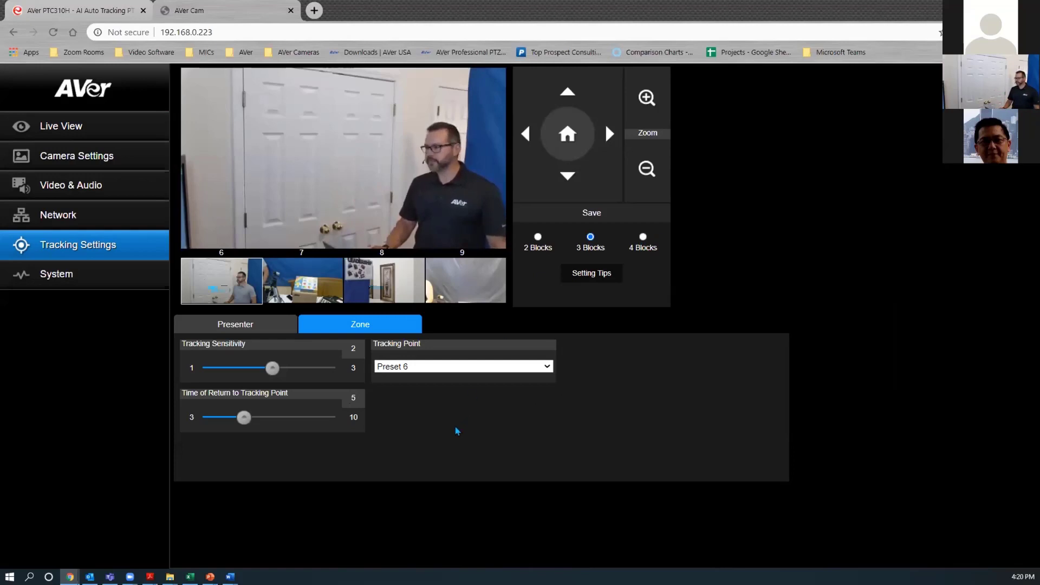
Recall zone presets 7, 6 and 7 in turn, then list the tracking point presets.
left_click(298, 286)
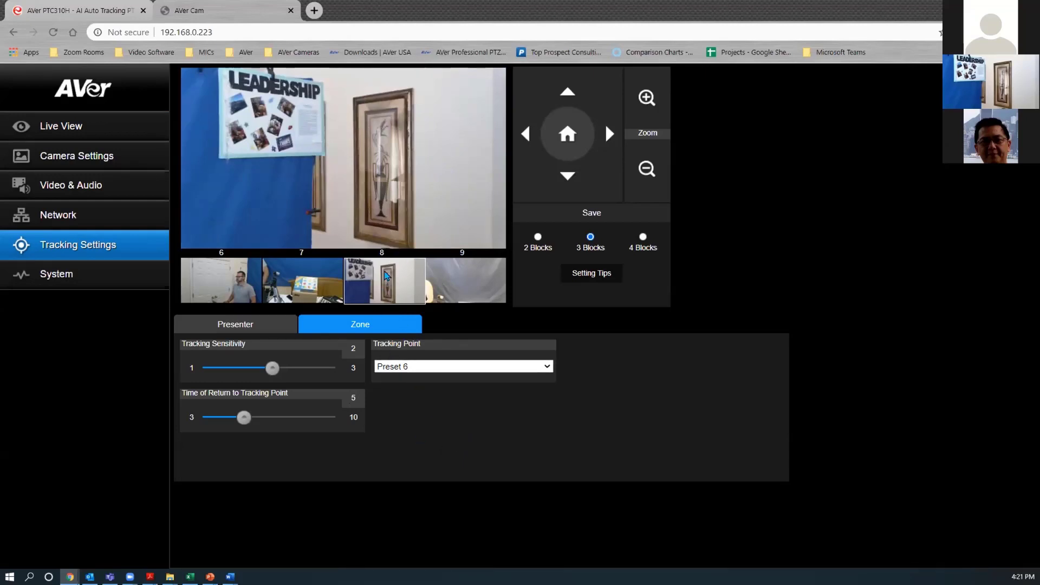
left_click(207, 292)
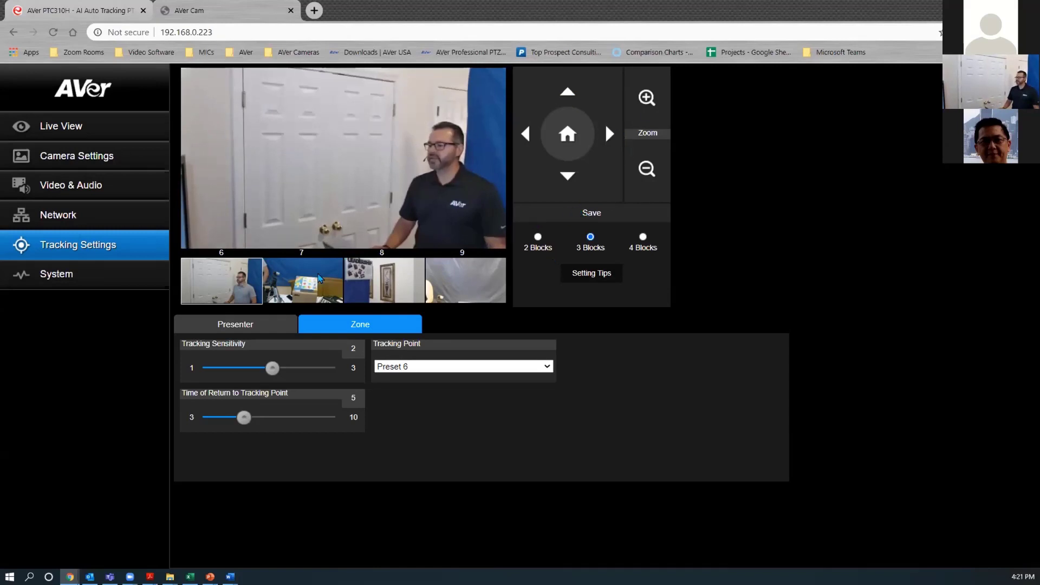
left_click(303, 281)
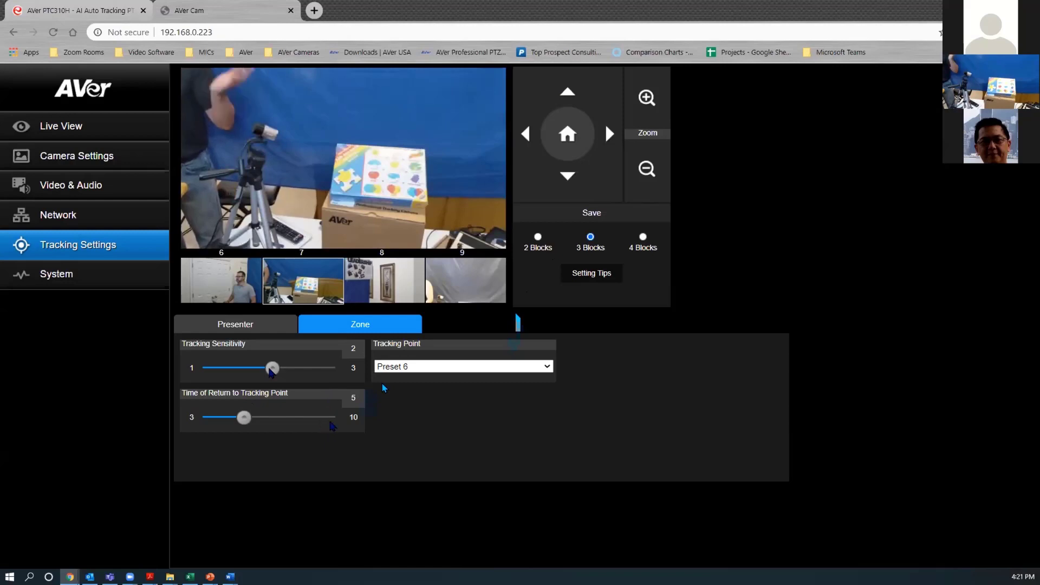
left_click(418, 366)
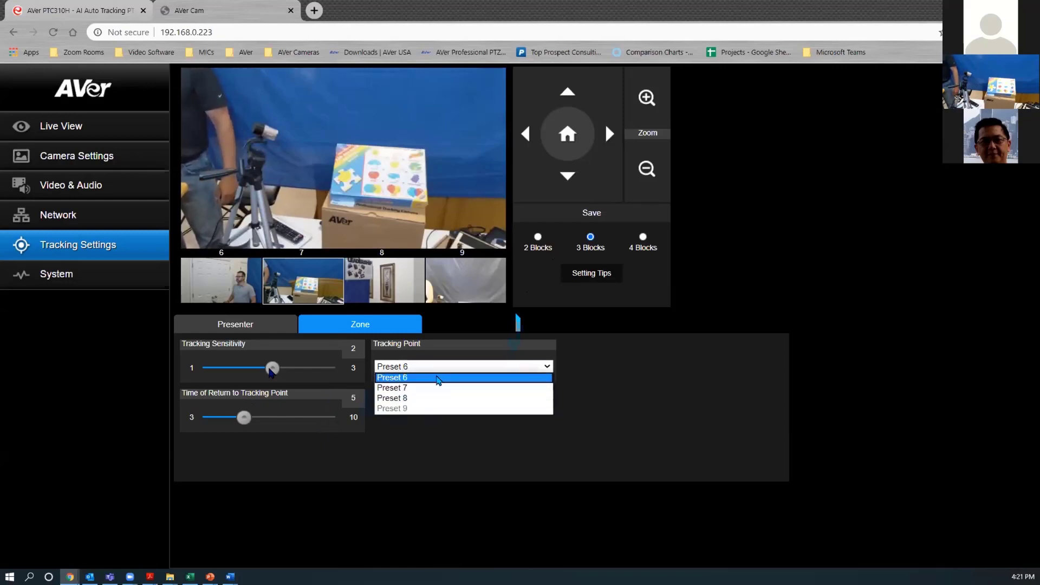
left_click(600, 388)
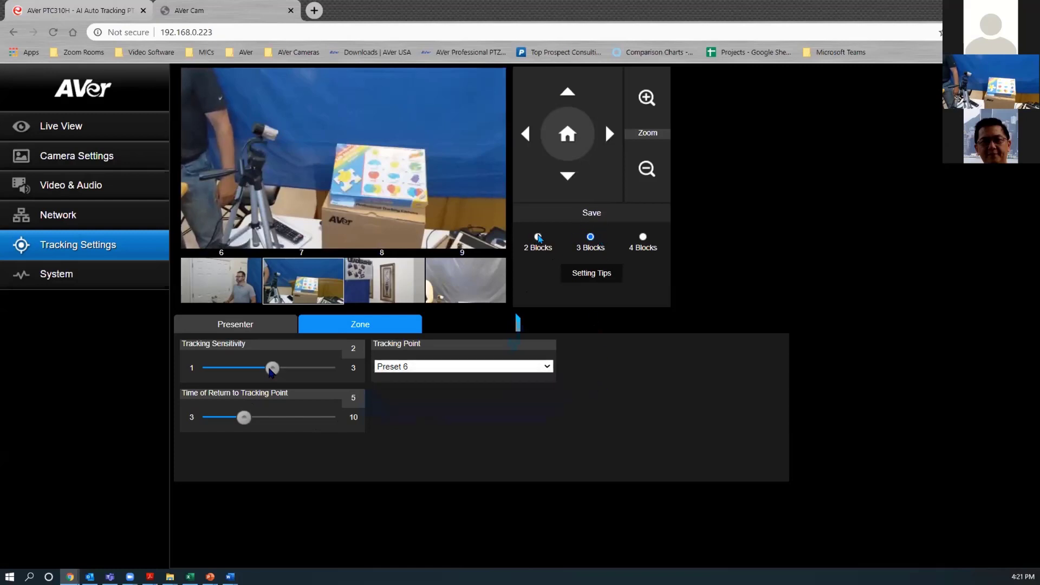
left_click(538, 237)
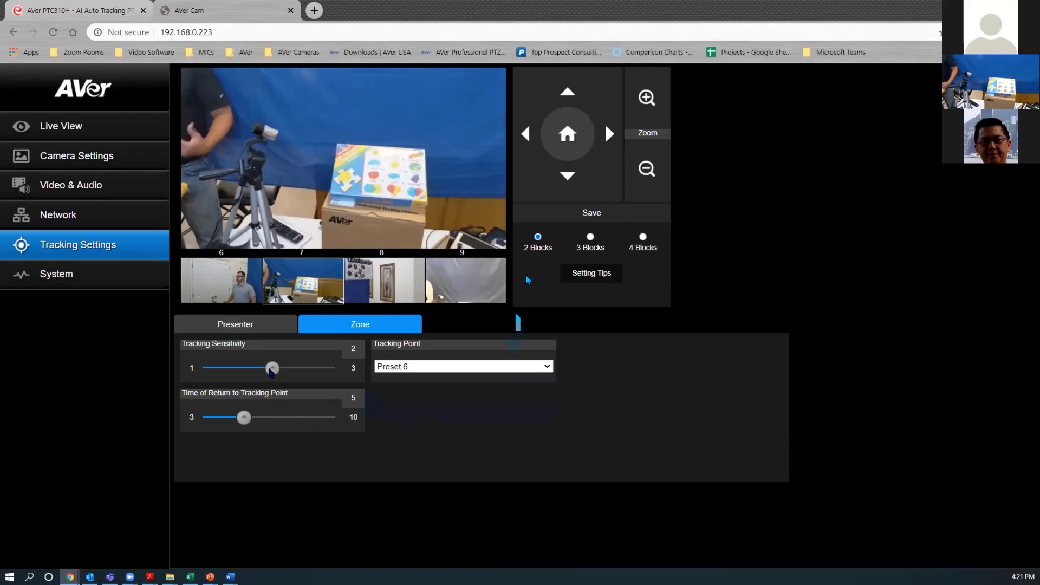
left_click(409, 366)
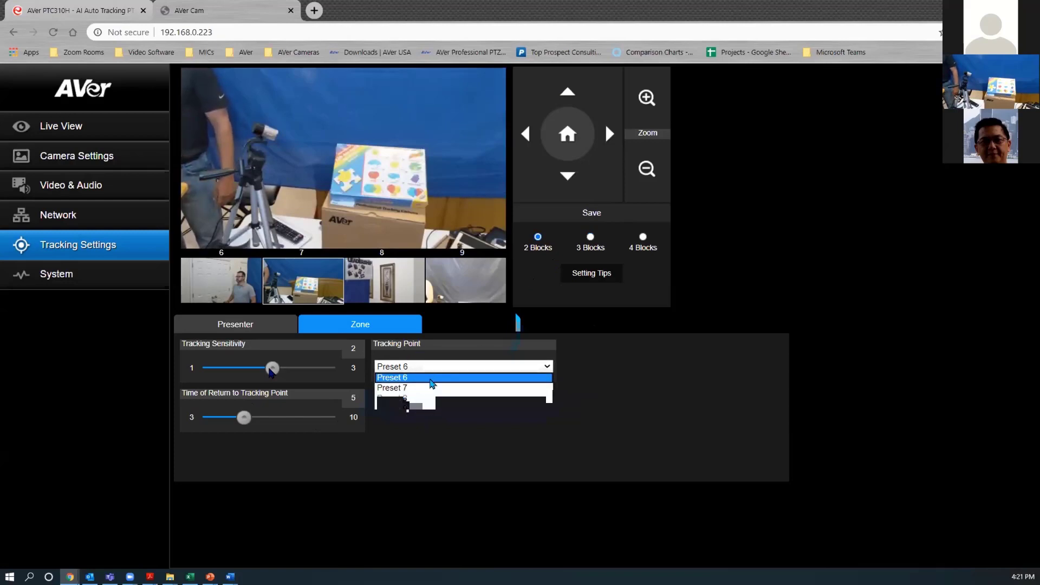
left_click(578, 348)
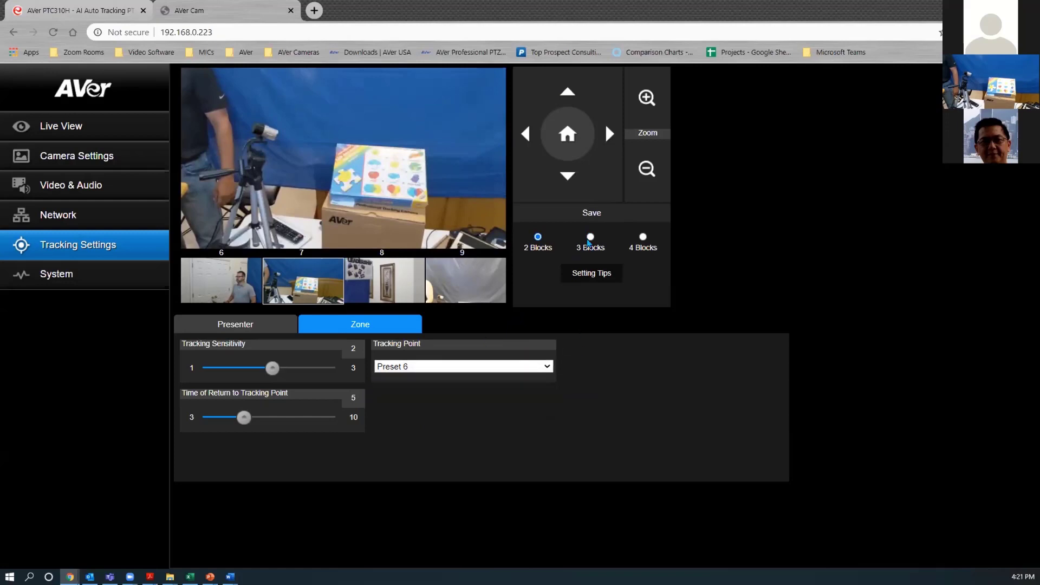
left_click(589, 241)
left_click(453, 368)
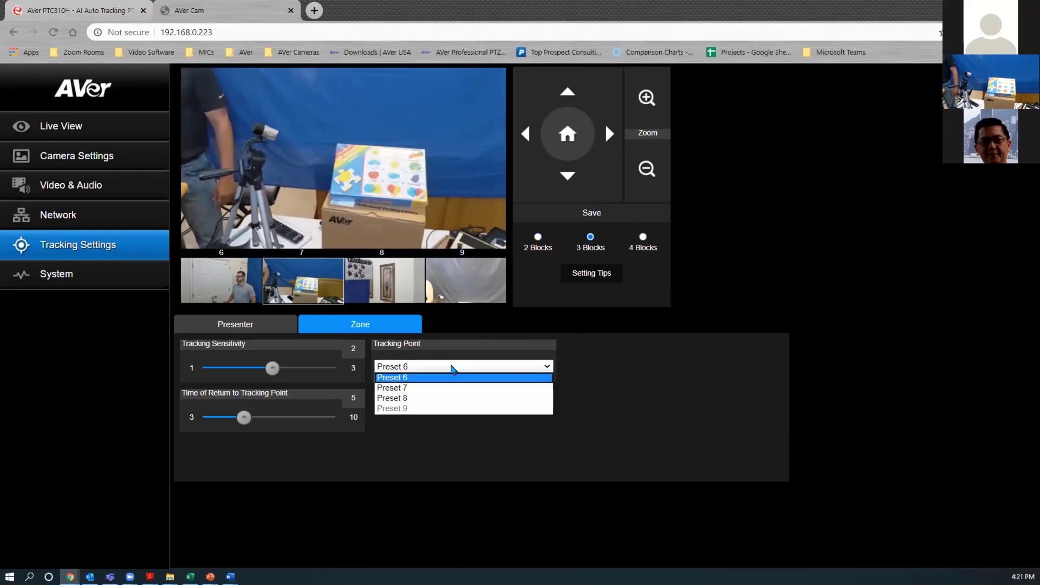
left_click(621, 383)
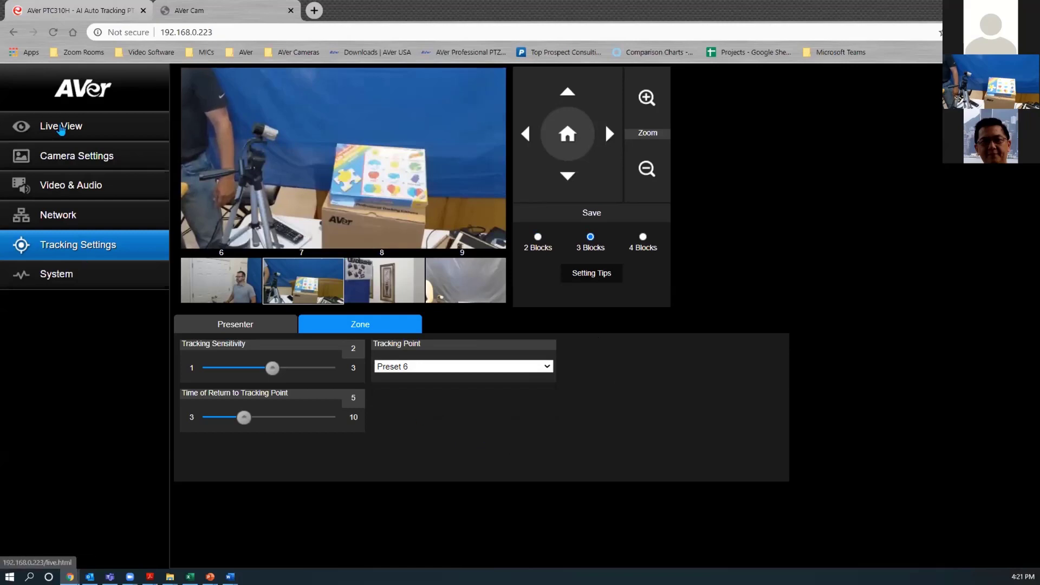
left_click(58, 126)
Set the tracking mode to Zone and switch tracking On.
left_click(601, 405)
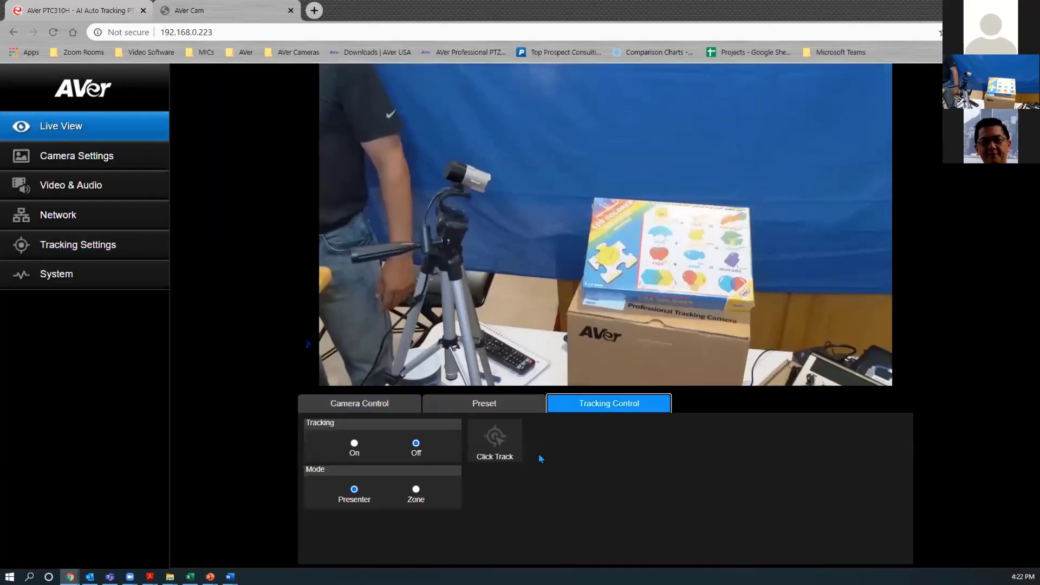
left_click(416, 498)
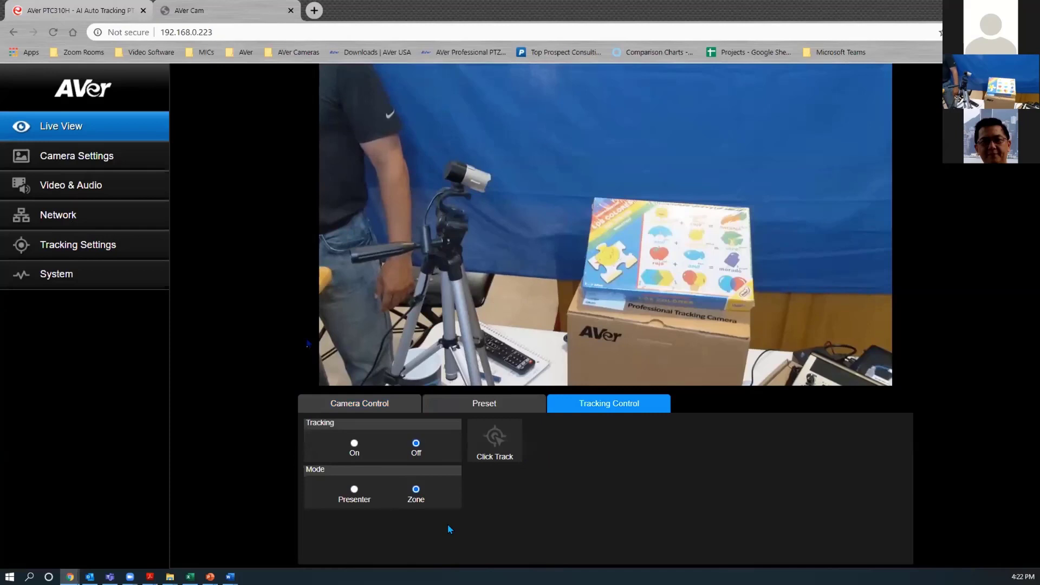
left_click(354, 443)
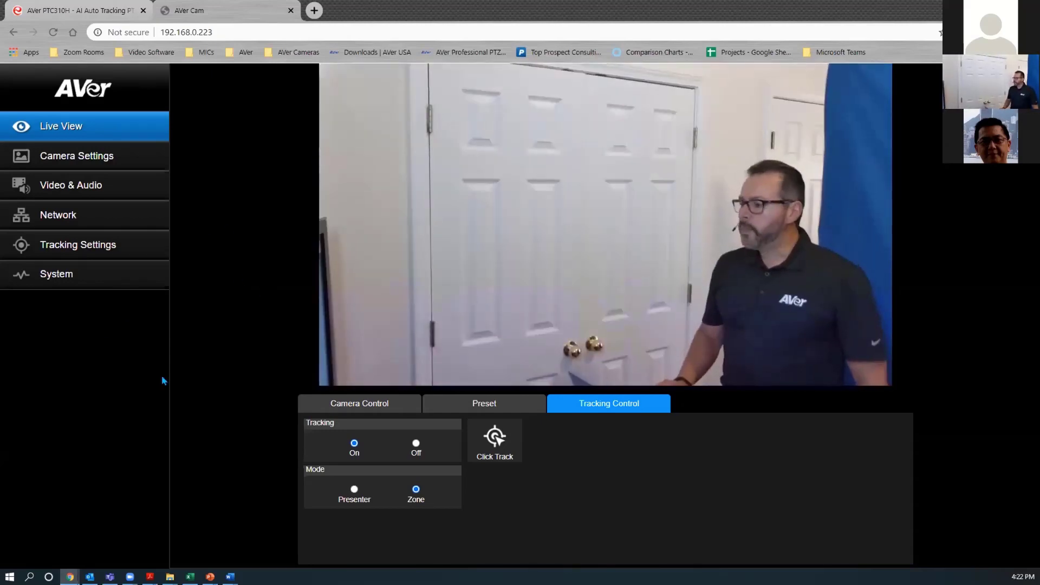
Turn tracking off, browse the preset and tracking controls, then go to the System page.
left_click(415, 444)
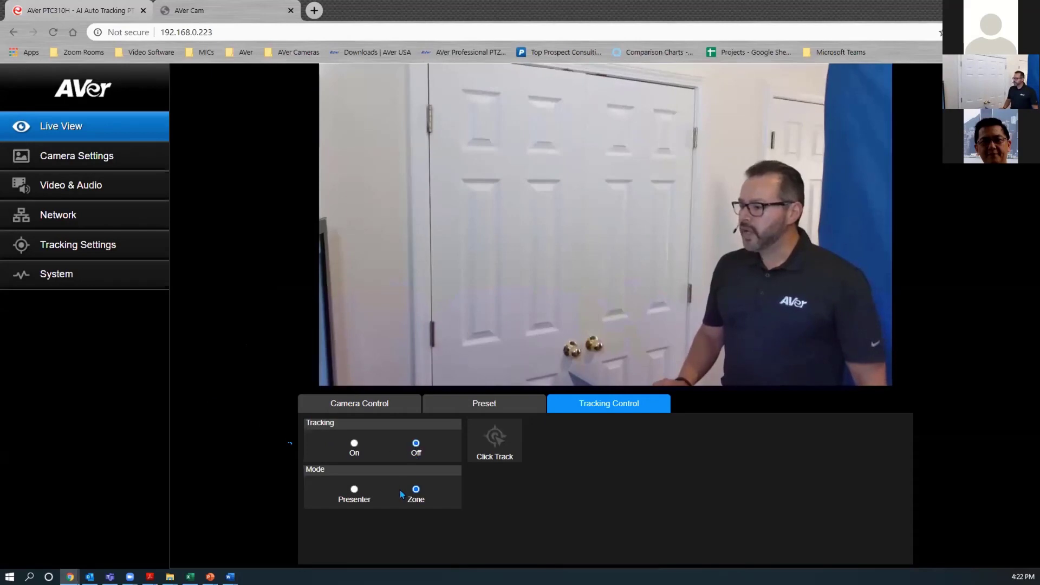
left_click(463, 406)
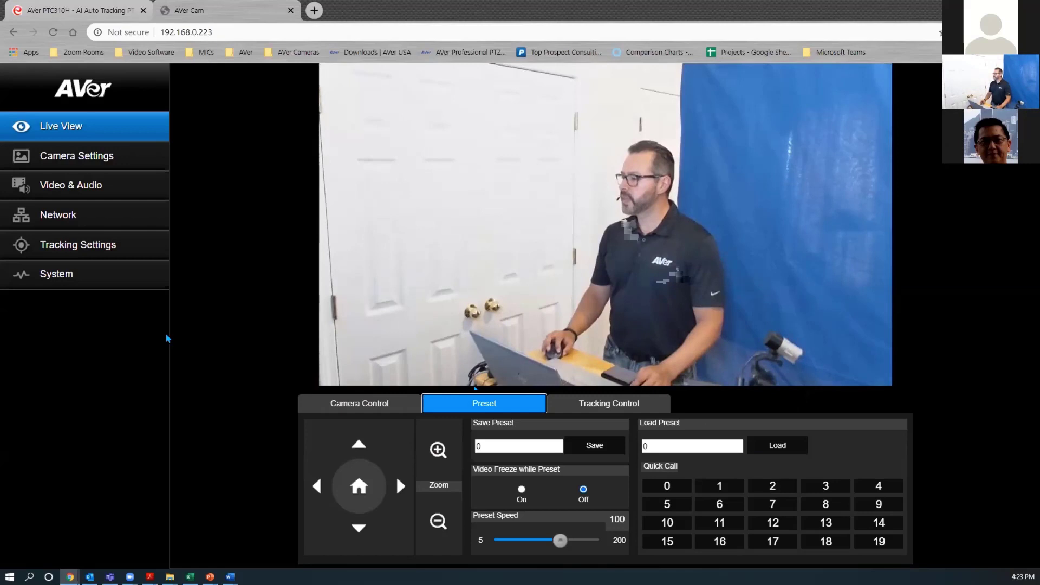
left_click(569, 405)
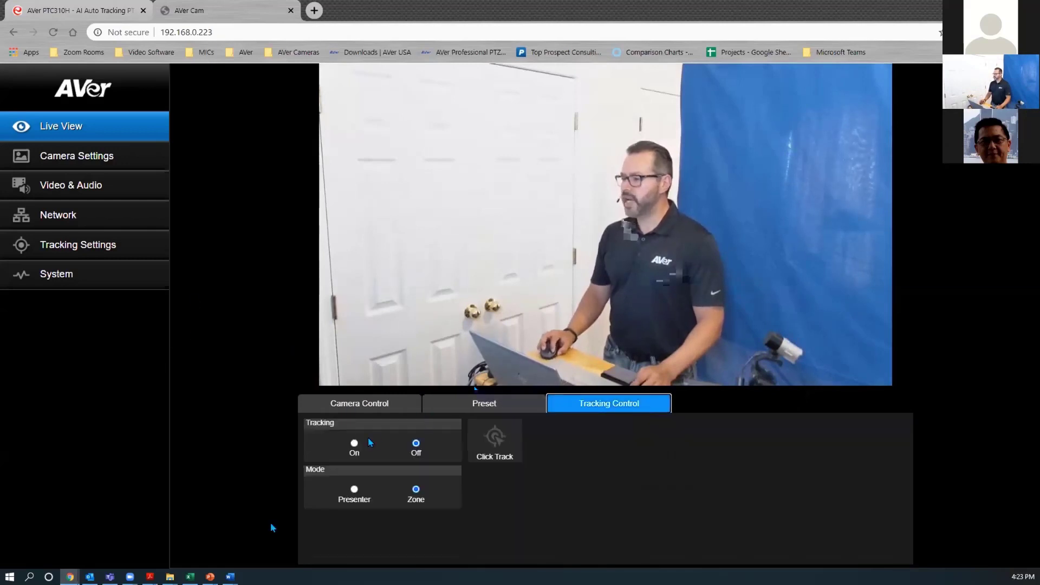
left_click_drag(369, 440, 384, 442)
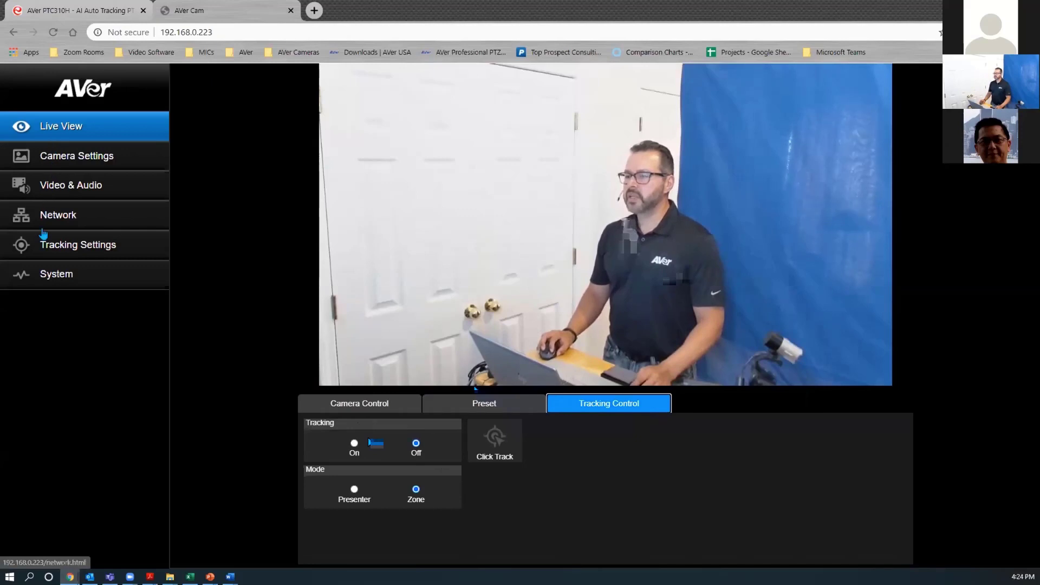
left_click(34, 280)
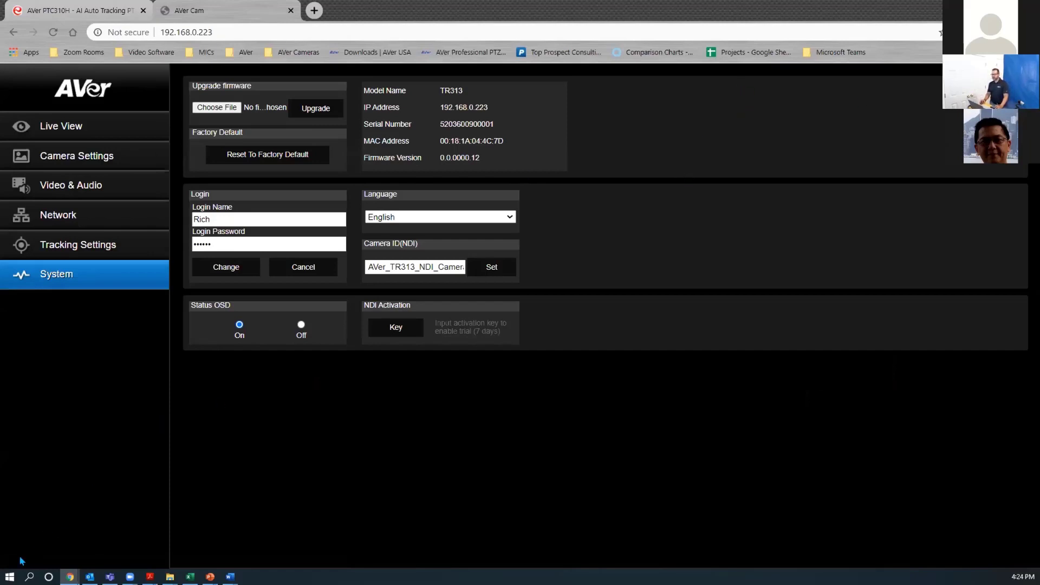
Launch PTZ Management from the AVer Information Inc Start menu folder and sign in with the password.
left_click(10, 577)
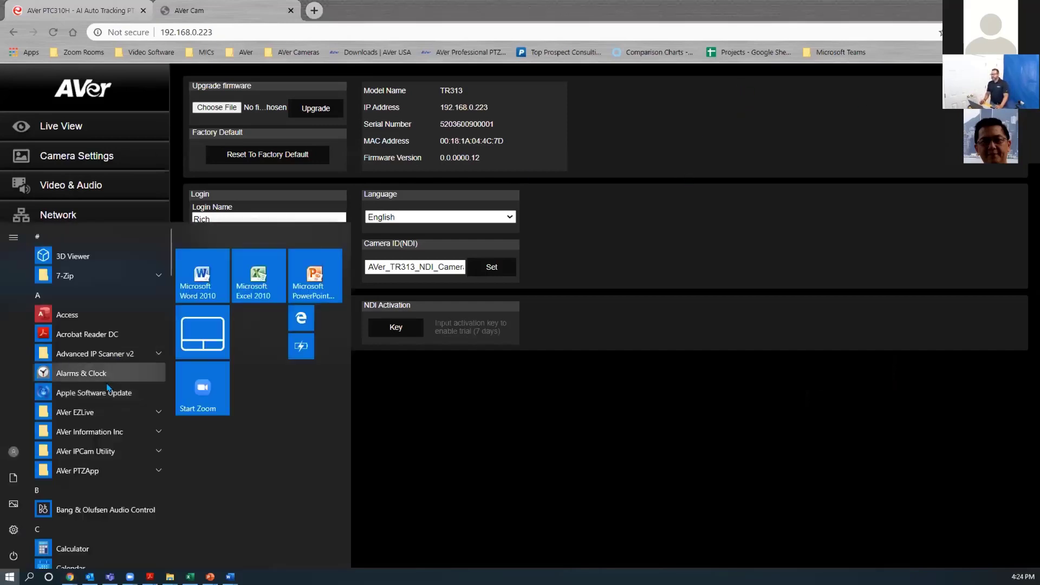
left_click(98, 432)
left_click(81, 450)
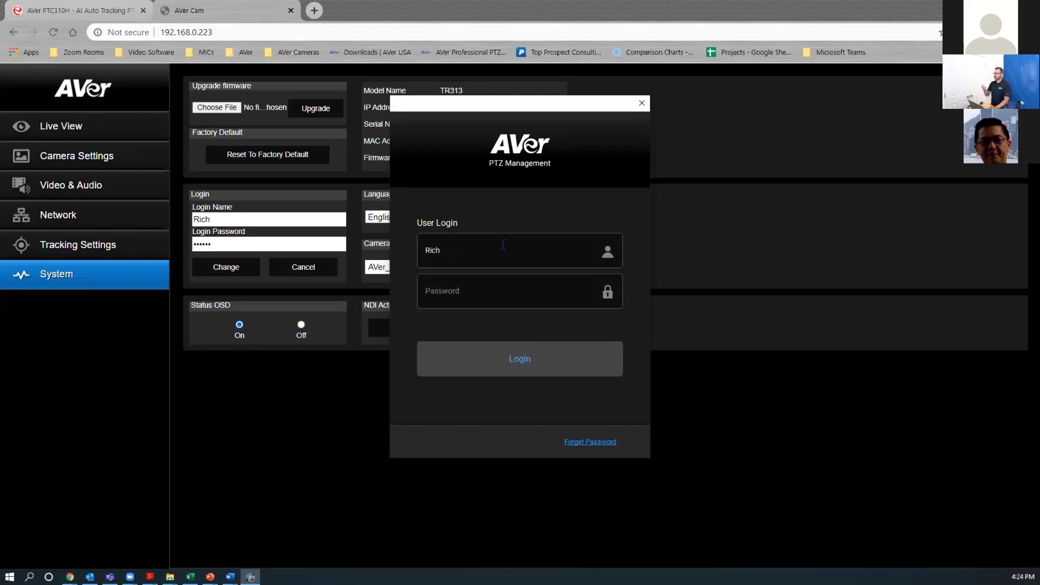
type("••")
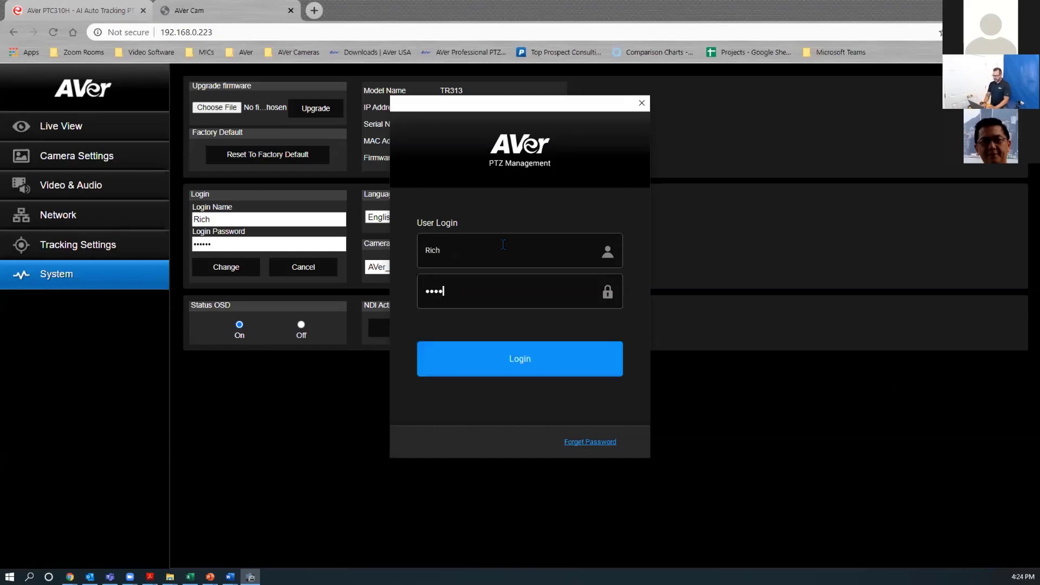
key("Return")
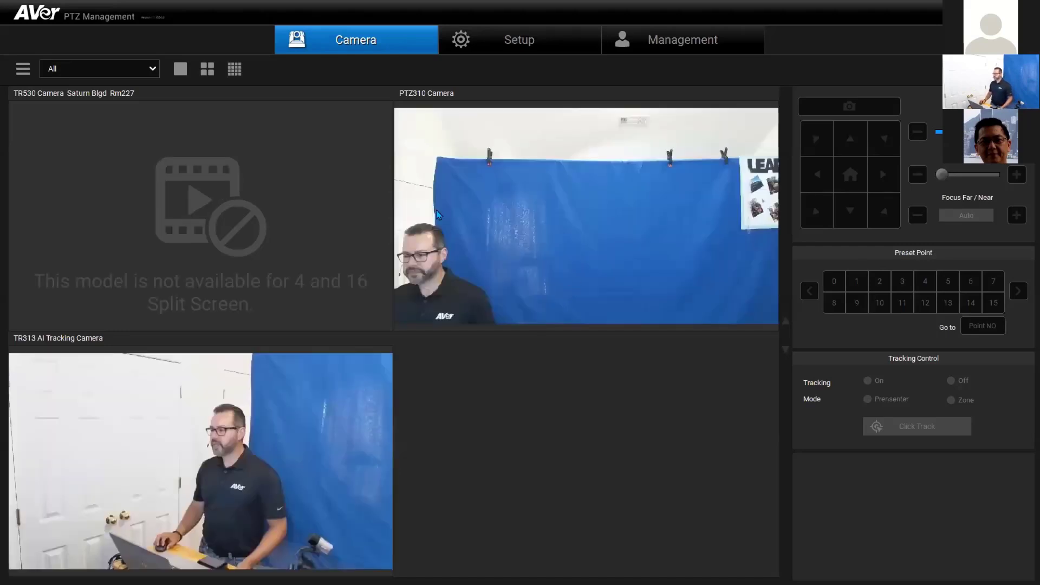
Select the PTZ310 feed, pan and tilt it, then recall presets 3 and 1.
left_click(548, 265)
left_click(288, 407)
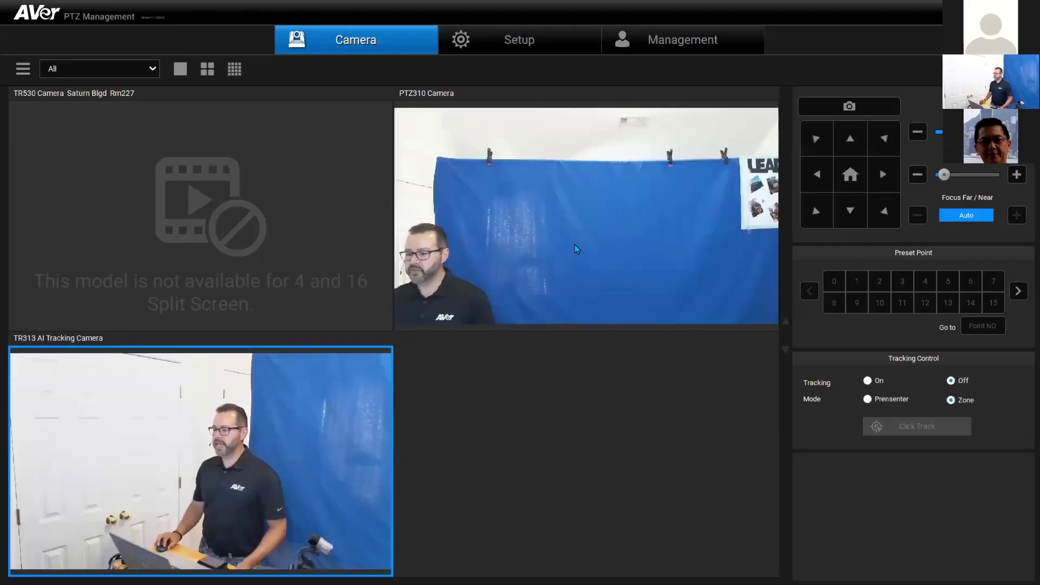
left_click(543, 277)
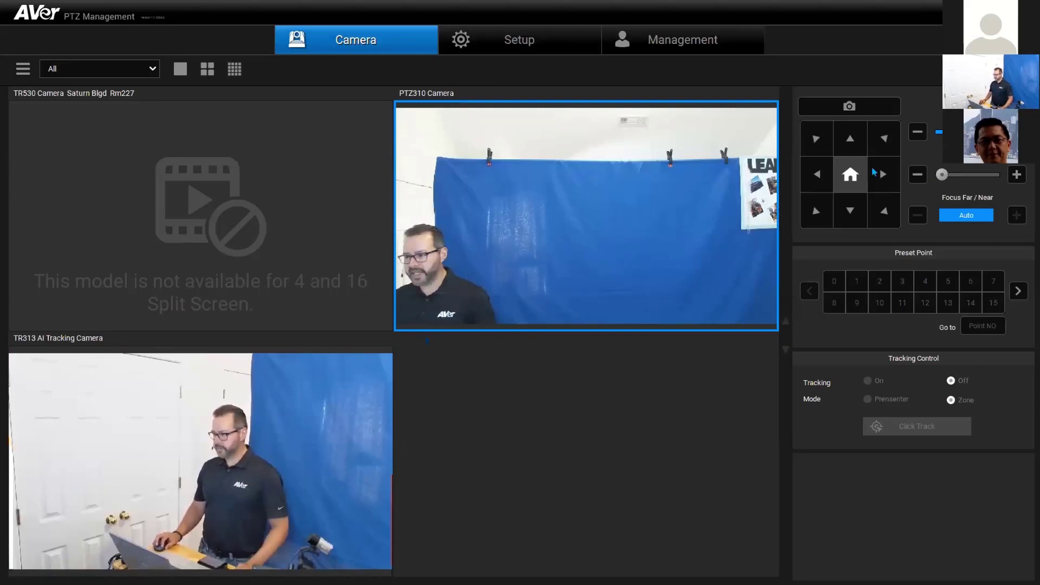
left_click(850, 211)
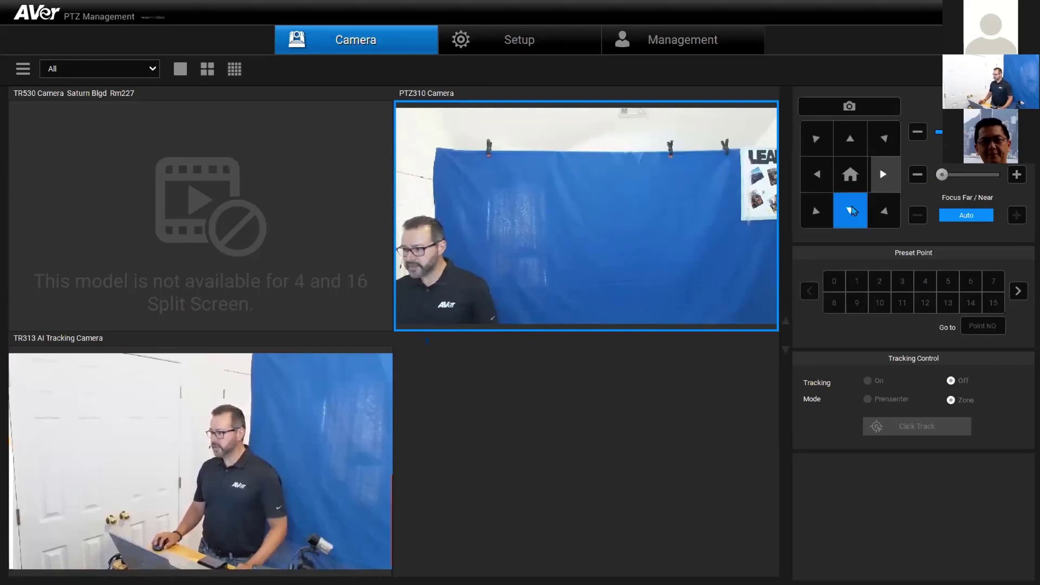
left_click(817, 211)
left_click(819, 179)
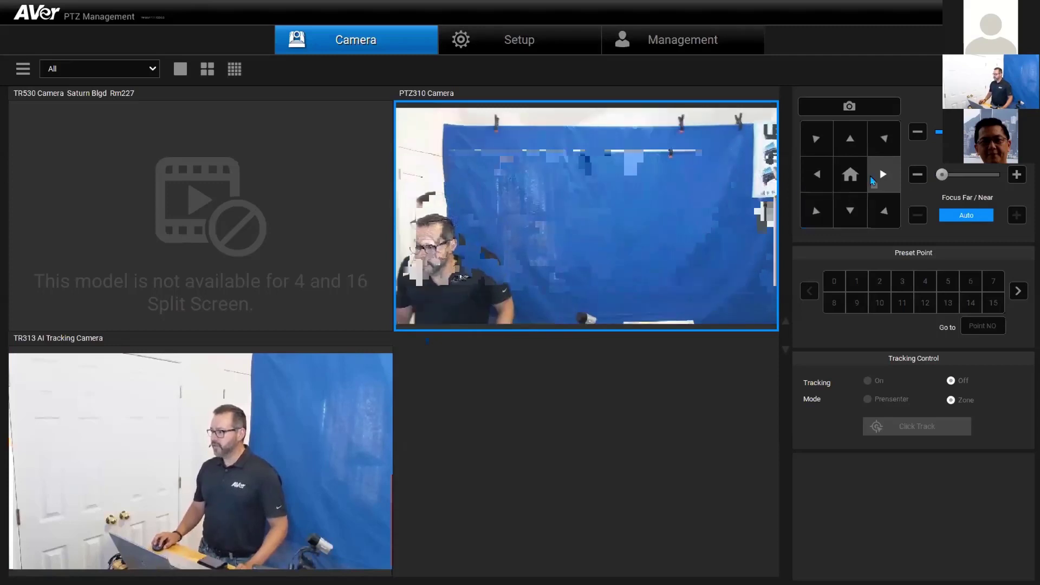
left_click(902, 281)
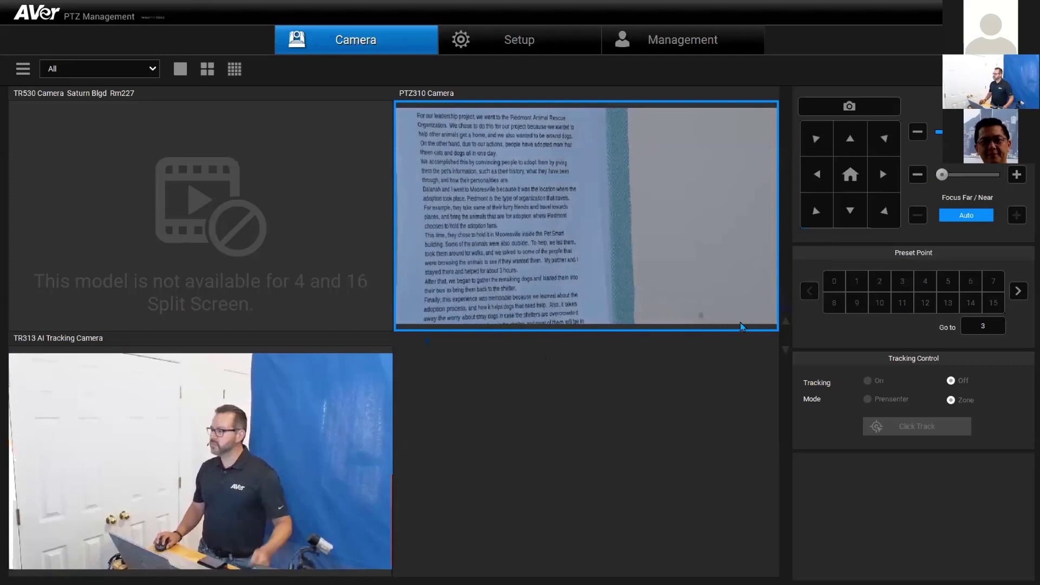
left_click(861, 288)
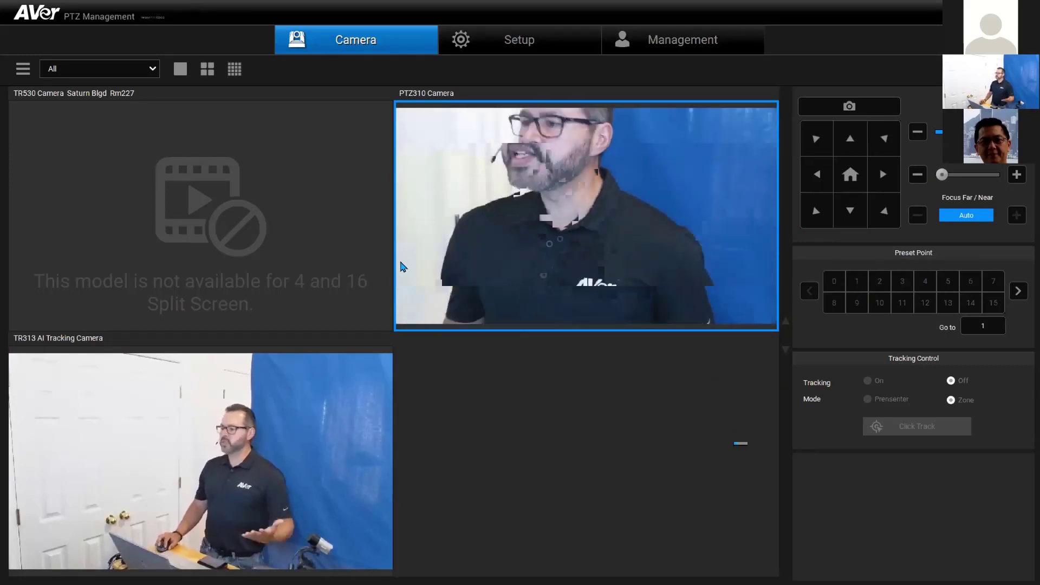
Browse the device list, switch the live view to a four-way split and select the TR530 camera.
left_click(518, 41)
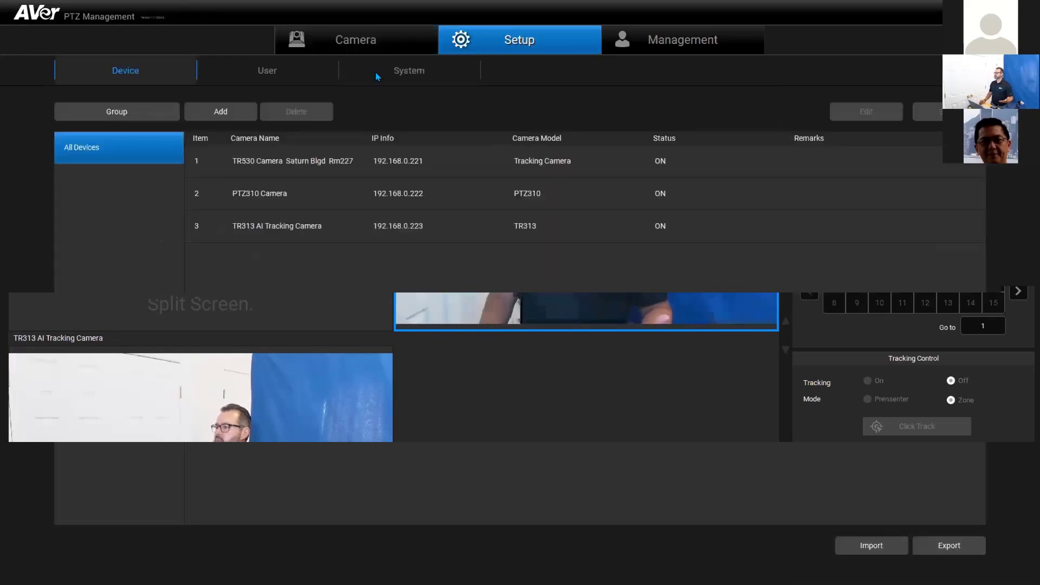
left_click(305, 50)
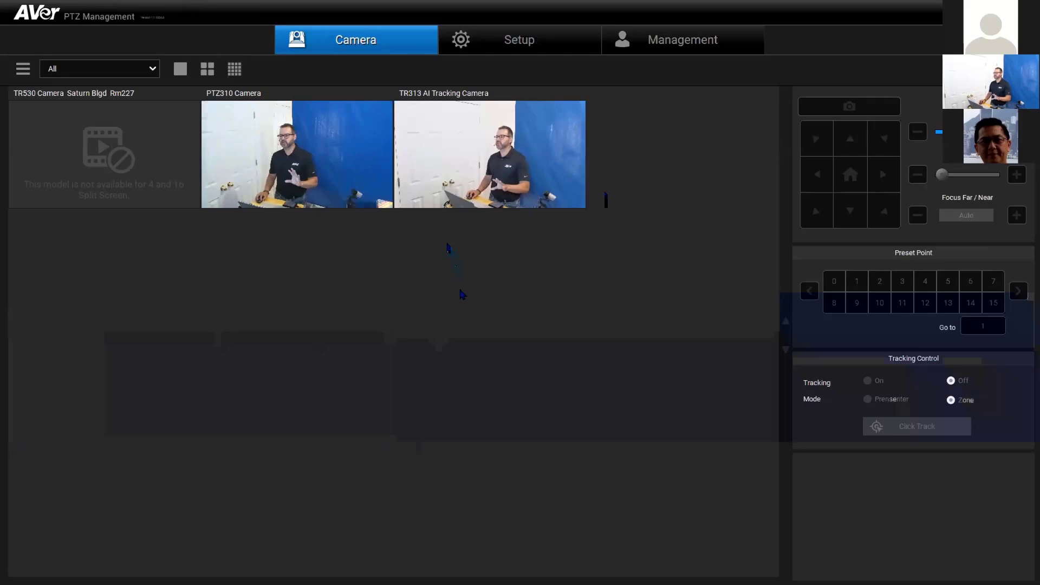
left_click(207, 69)
left_click(250, 304)
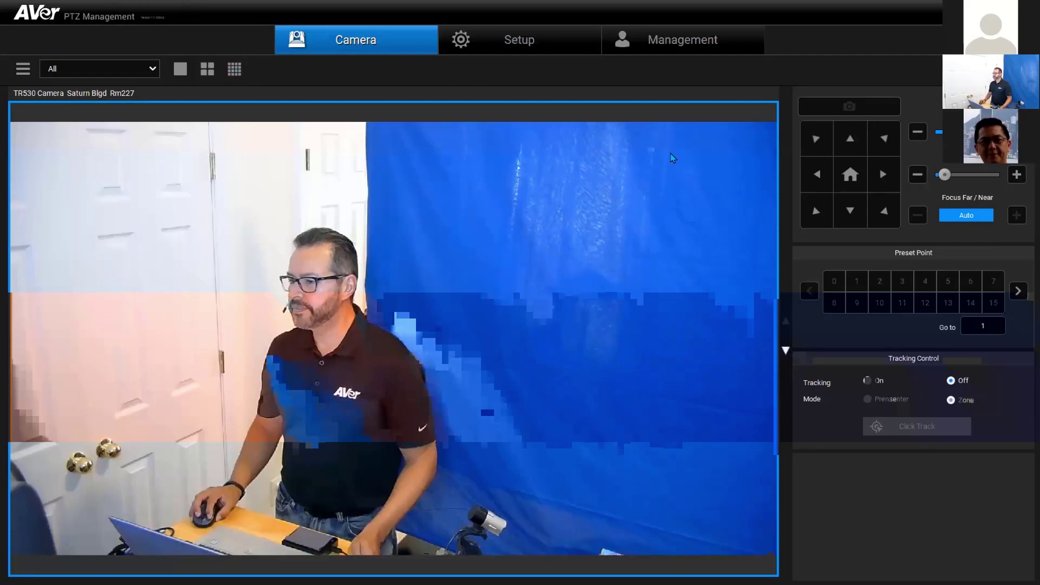
left_click(522, 43)
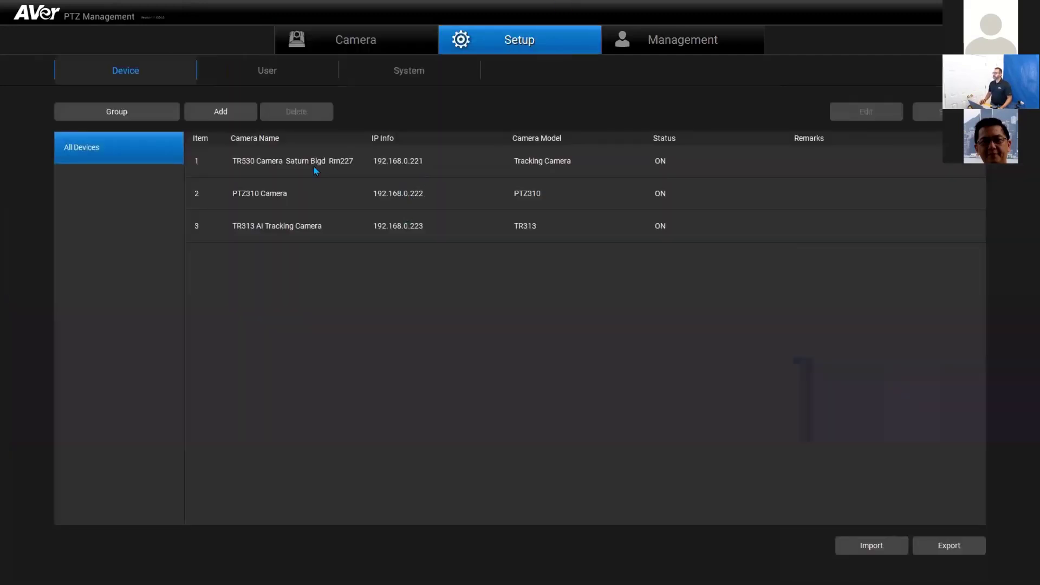
left_click(316, 165)
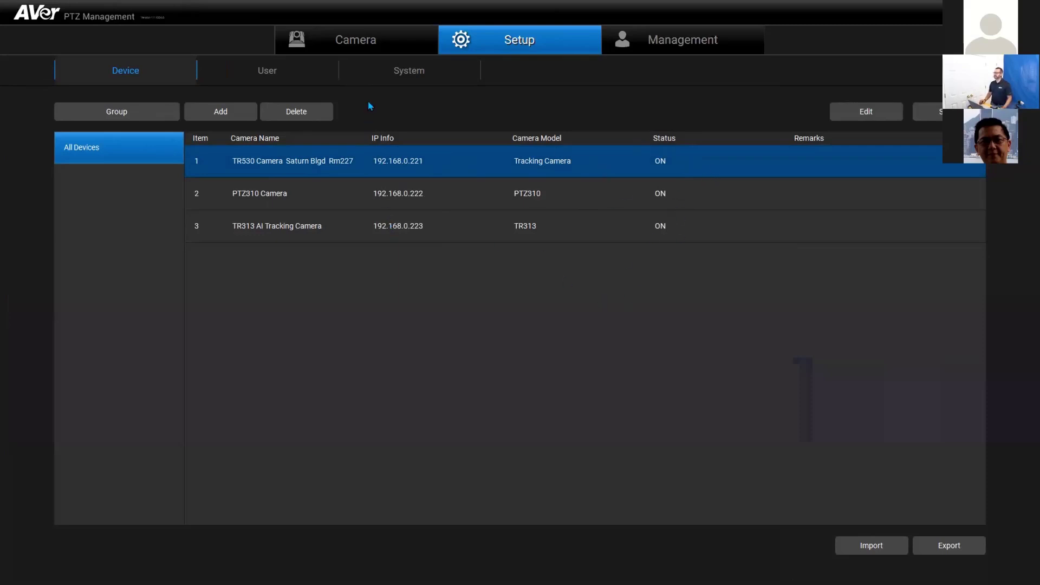
View the System and User setup pages, select the admin account, then show all cameras in a split grid.
left_click(385, 72)
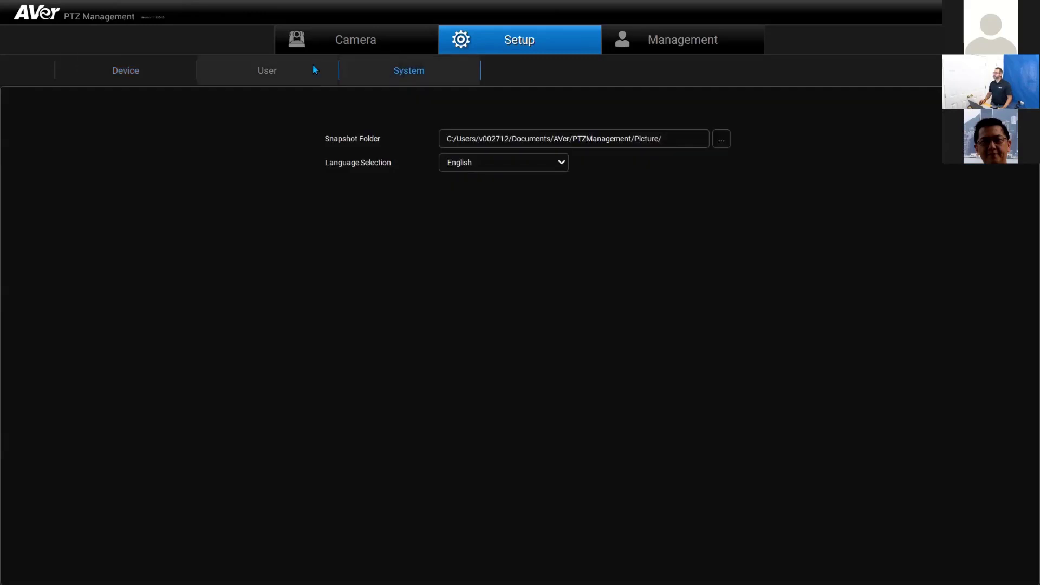
left_click(309, 70)
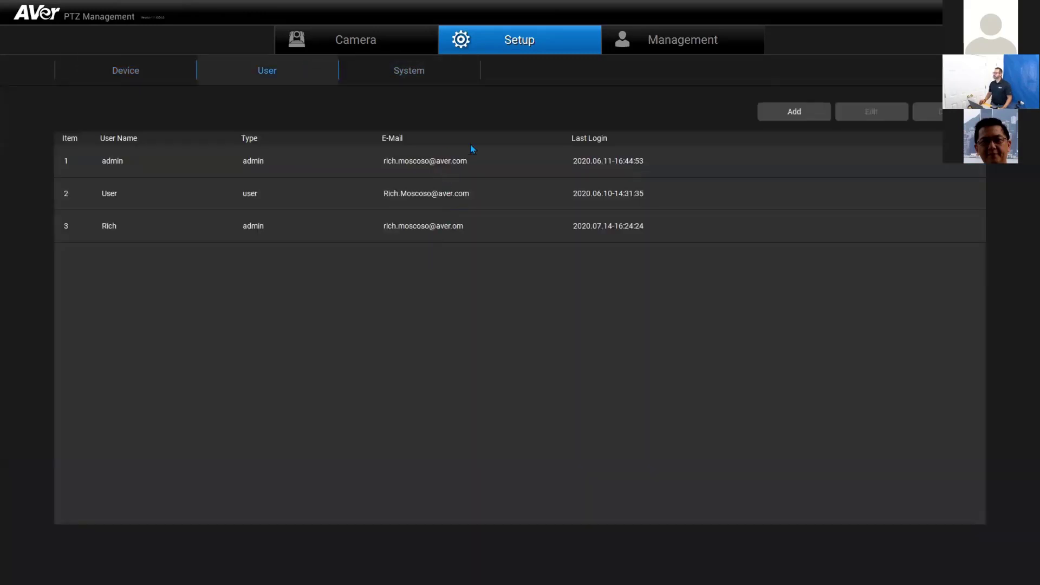
left_click(424, 158)
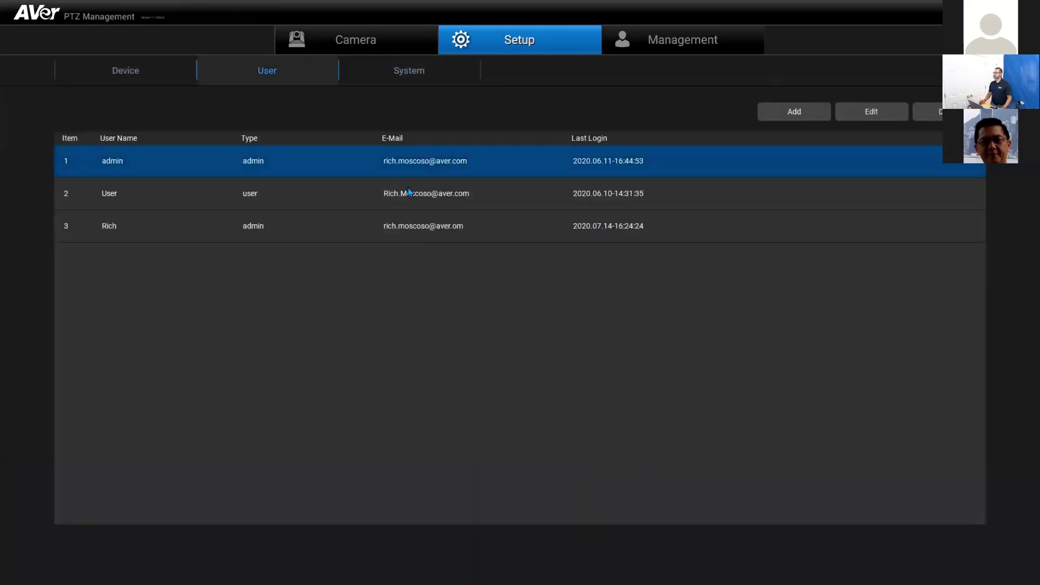
left_click(376, 30)
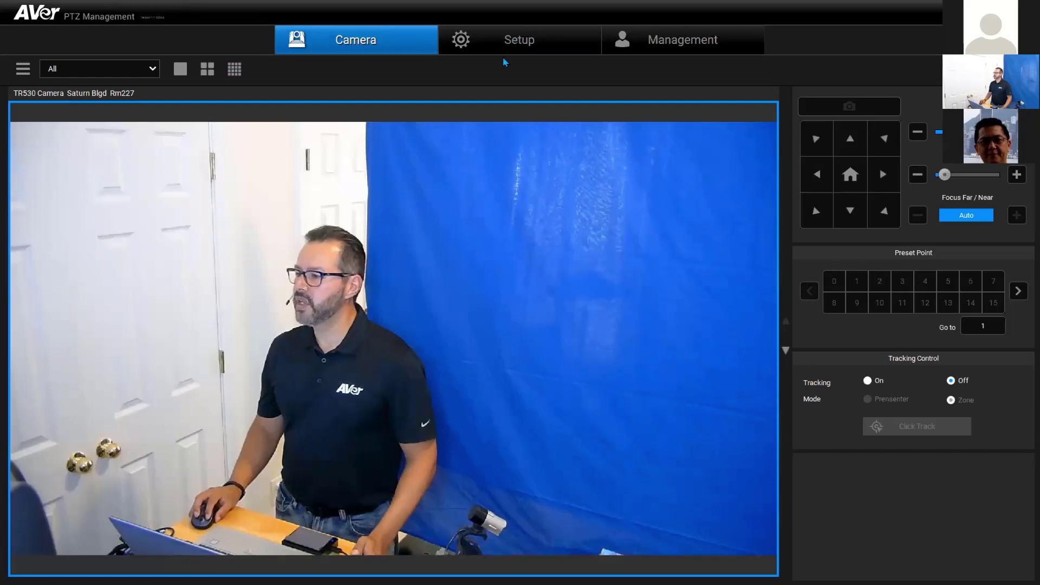
left_click(235, 69)
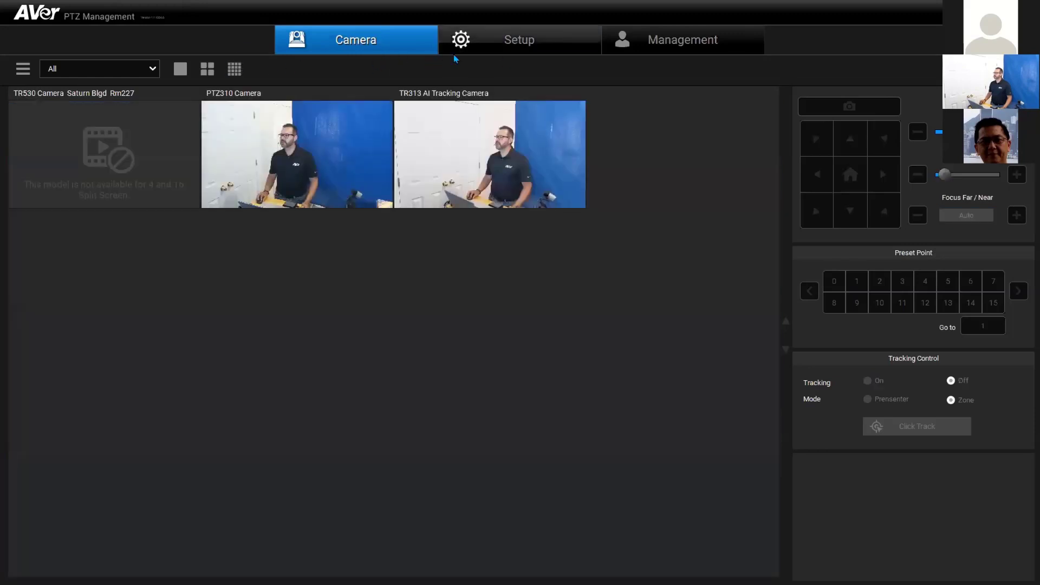
Revisit the registered cameras list and the TR530 entry, ending on the user accounts list.
left_click(475, 49)
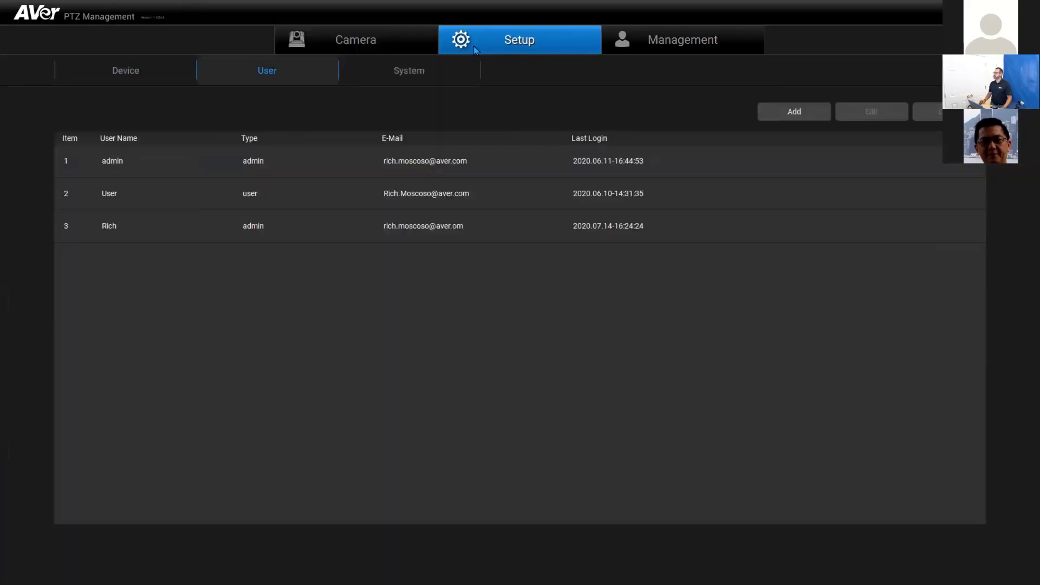
left_click(134, 68)
left_click(454, 160)
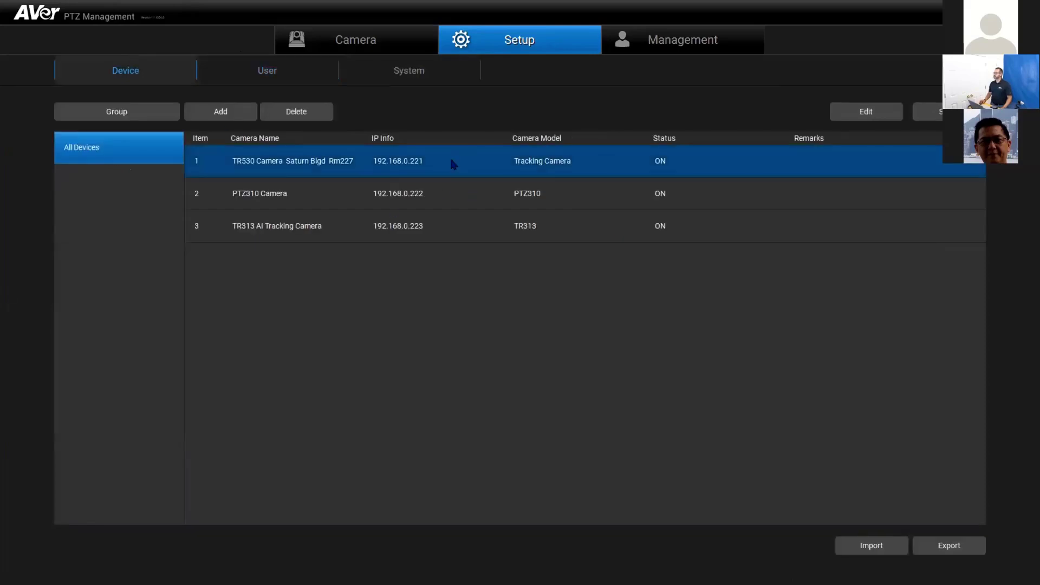
left_click(366, 66)
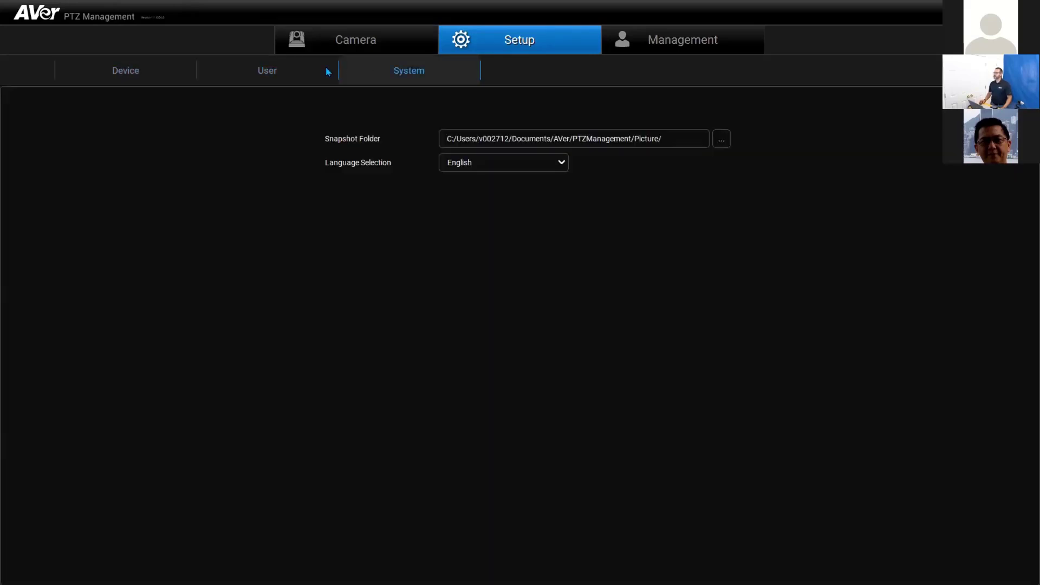
left_click(307, 67)
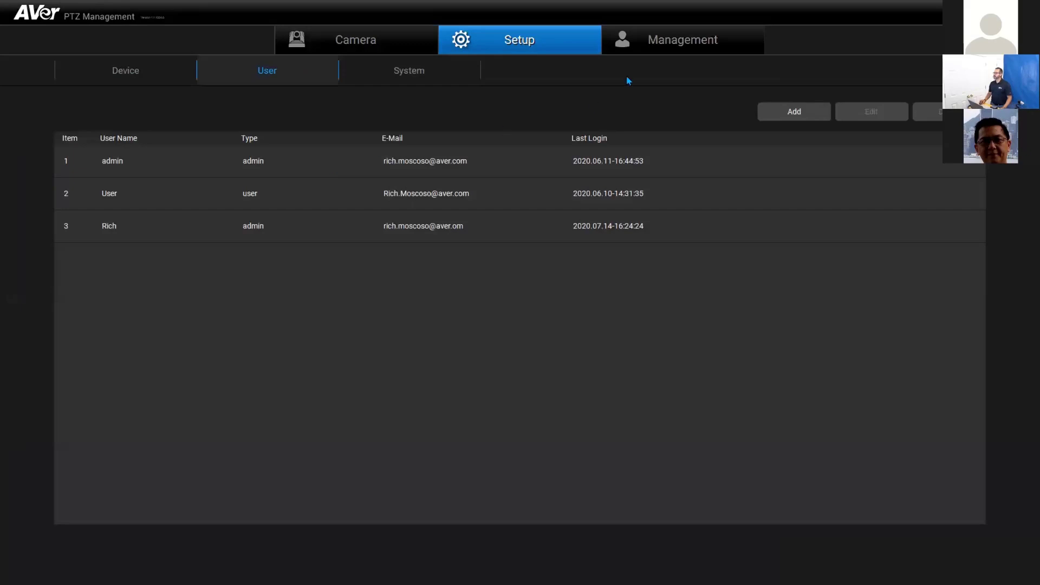
Review TR530 and PTZ310 firmware and reset options under Management, then return to the Camera view.
left_click(650, 39)
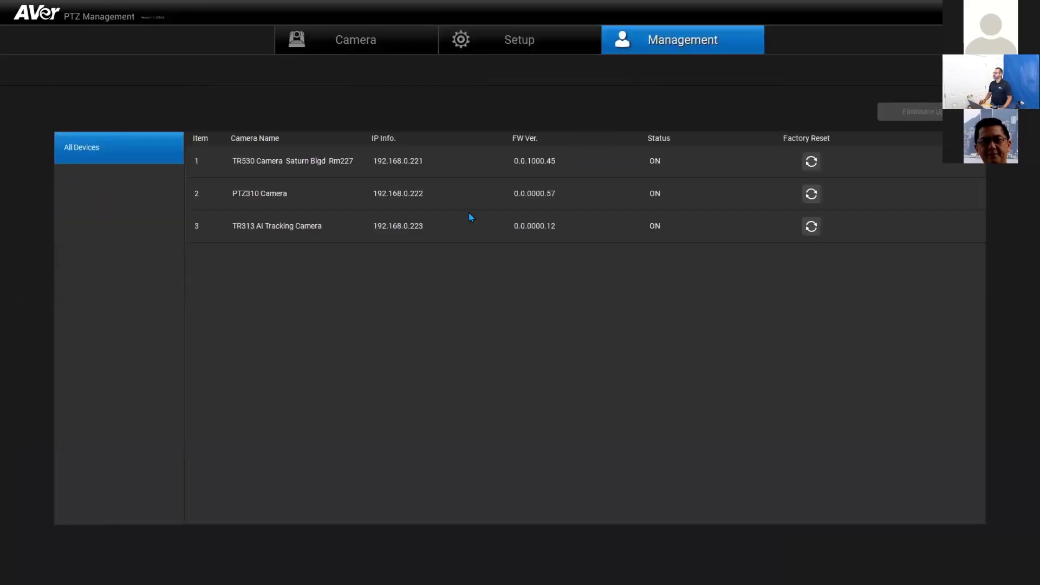
left_click(542, 161)
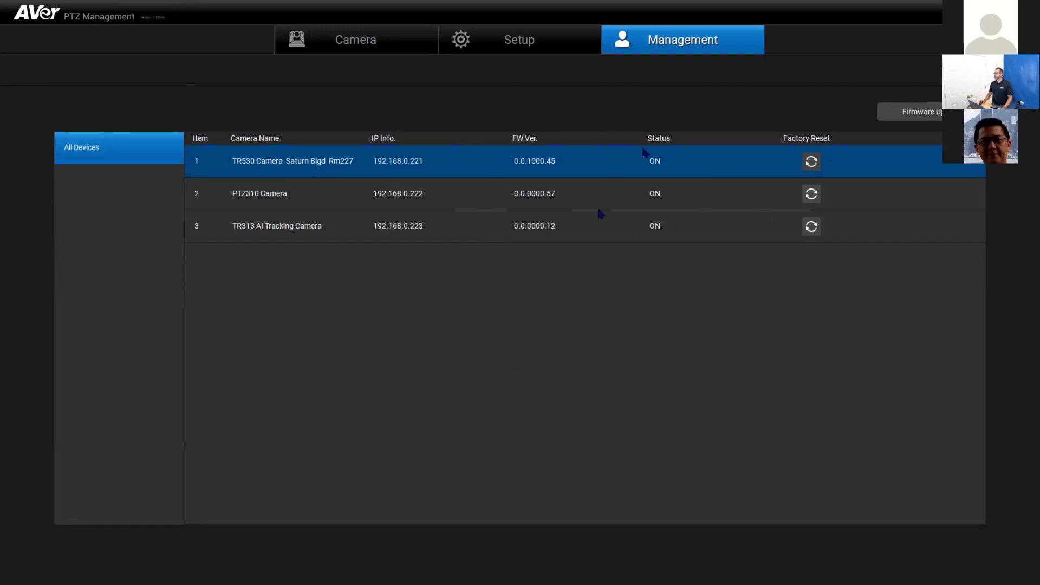
left_click(692, 209)
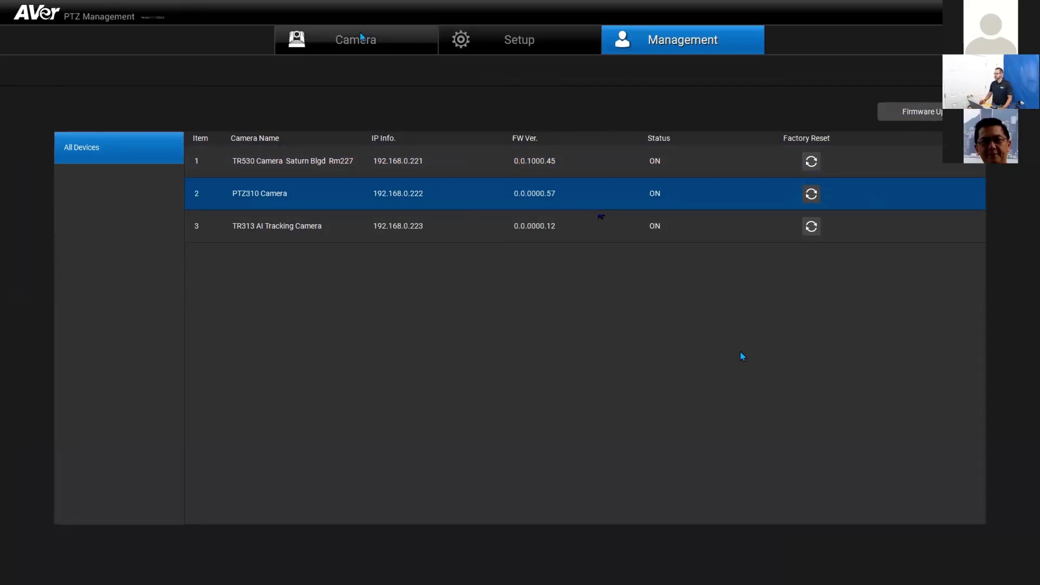
left_click(341, 39)
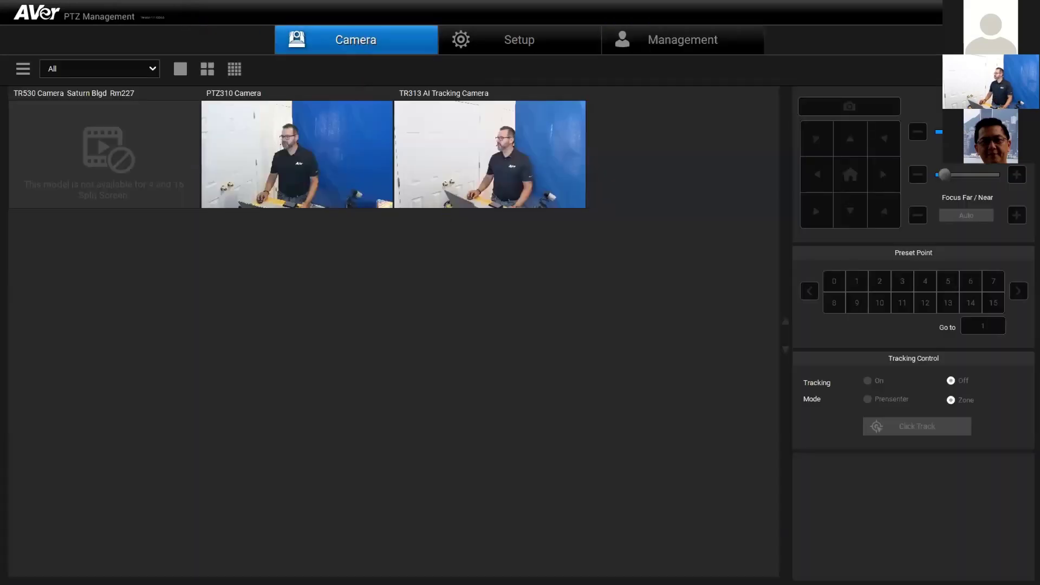
key("alt+Tab")
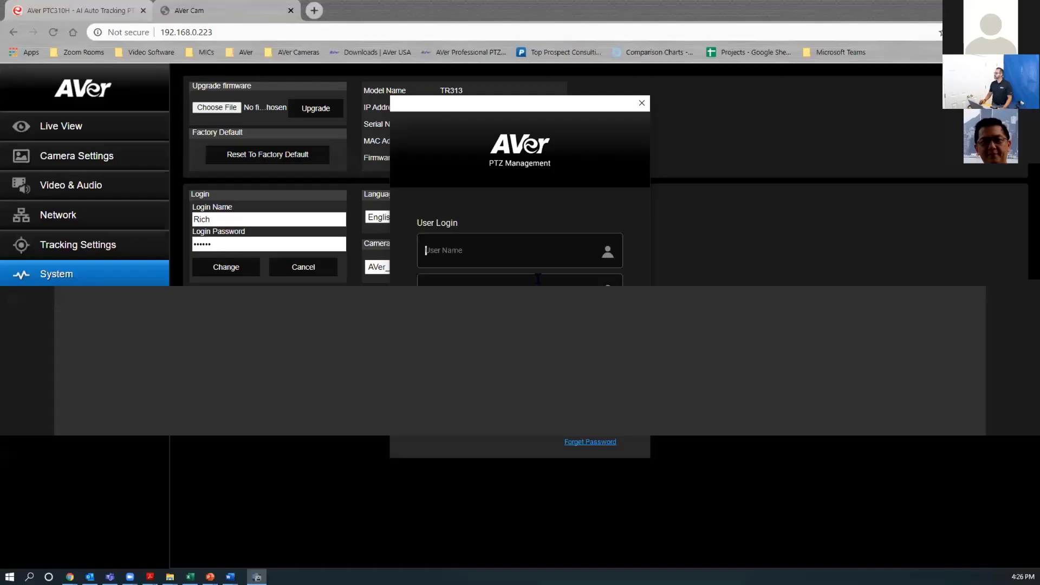
Close the PTZ Management login and browse Camera Settings, Video & Audio, Network and Tracking Settings.
left_click(640, 106)
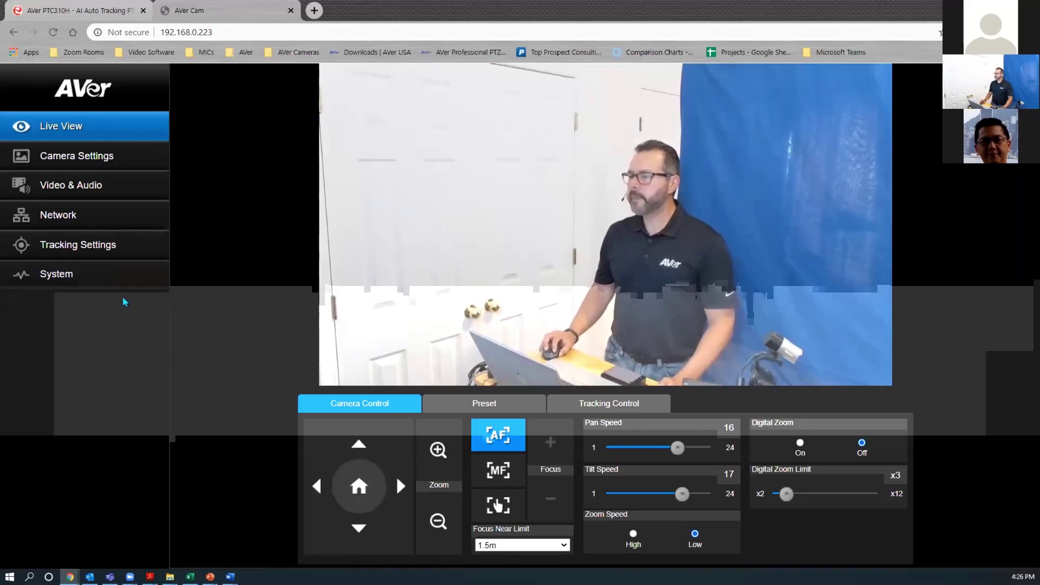
left_click(84, 168)
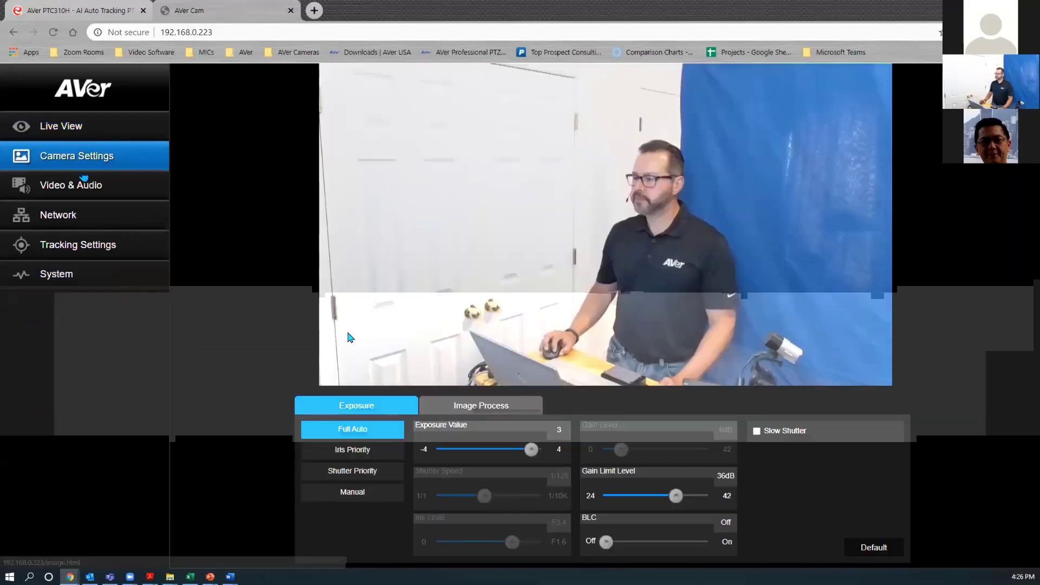
left_click(449, 405)
left_click(351, 415)
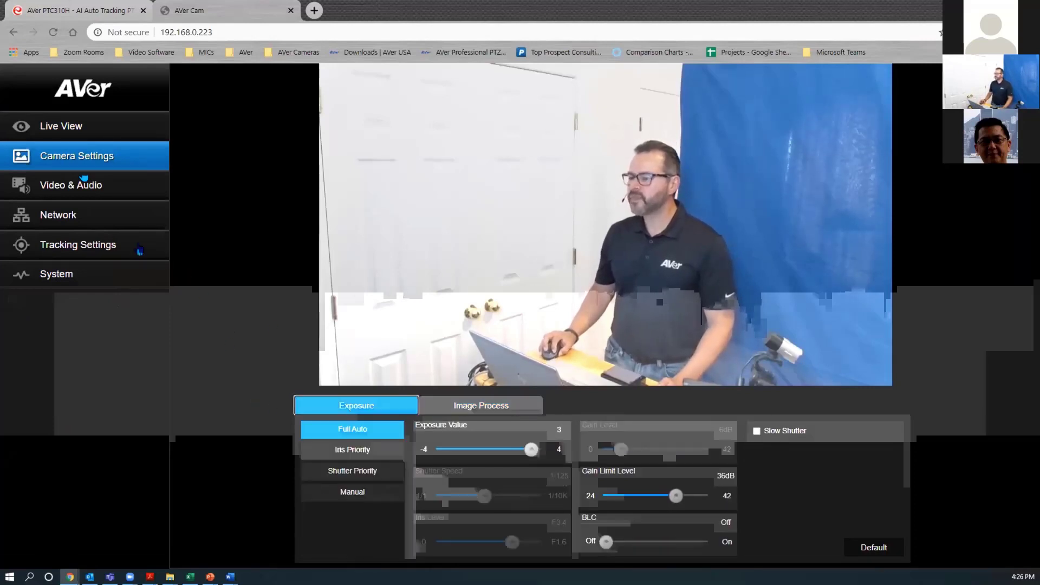
left_click(84, 183)
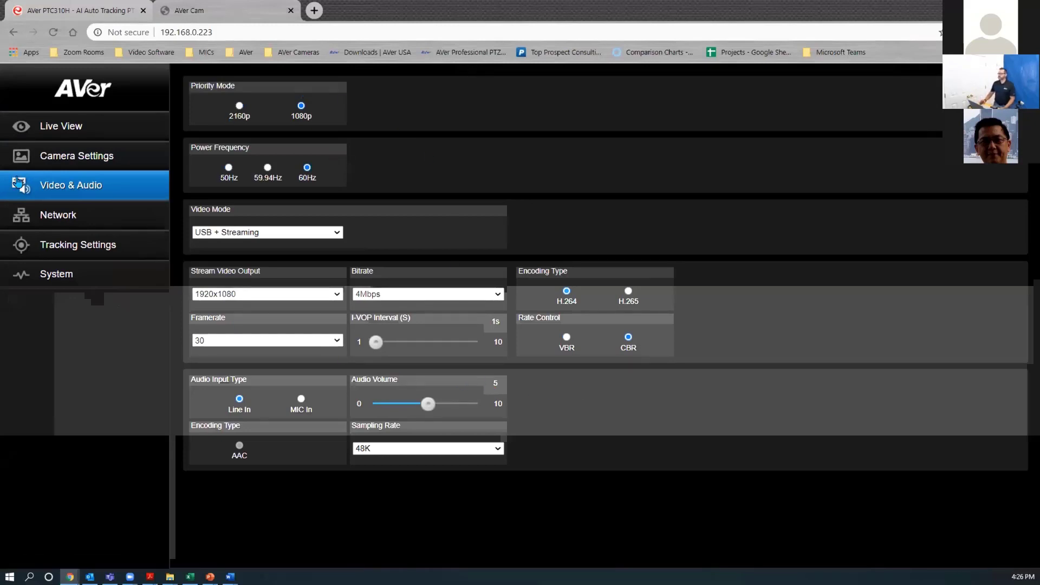
left_click(58, 215)
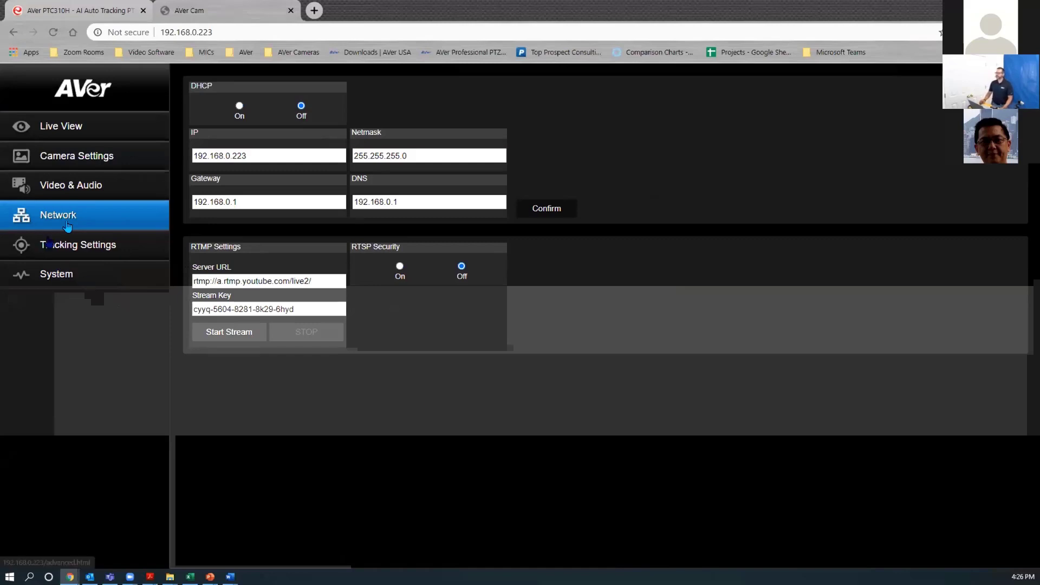
left_click(46, 243)
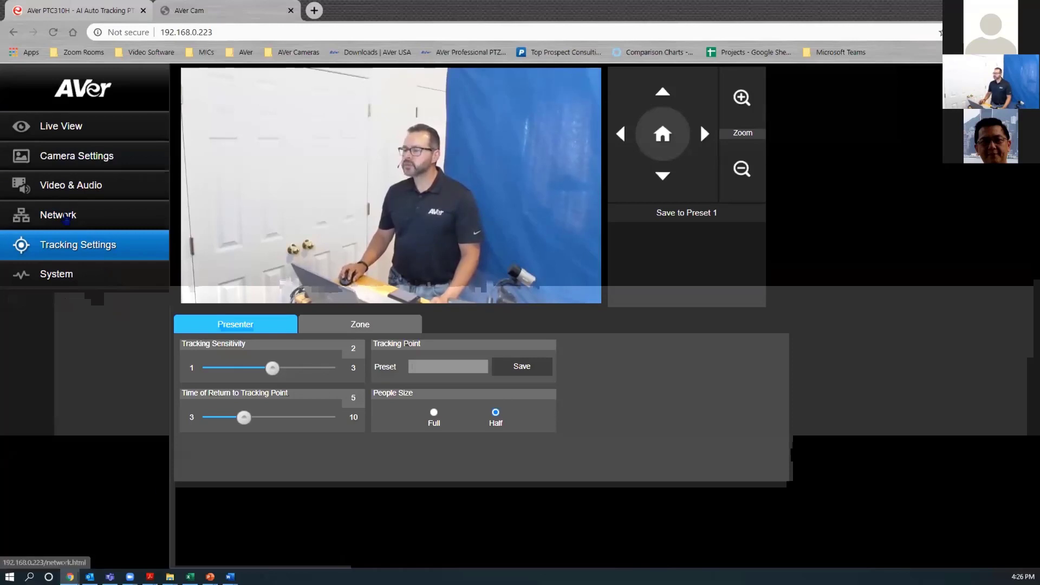
Go from Network to Video & Audio, check stream output options and change the bitrate from 4Mbps to 8Mbps.
left_click(65, 218)
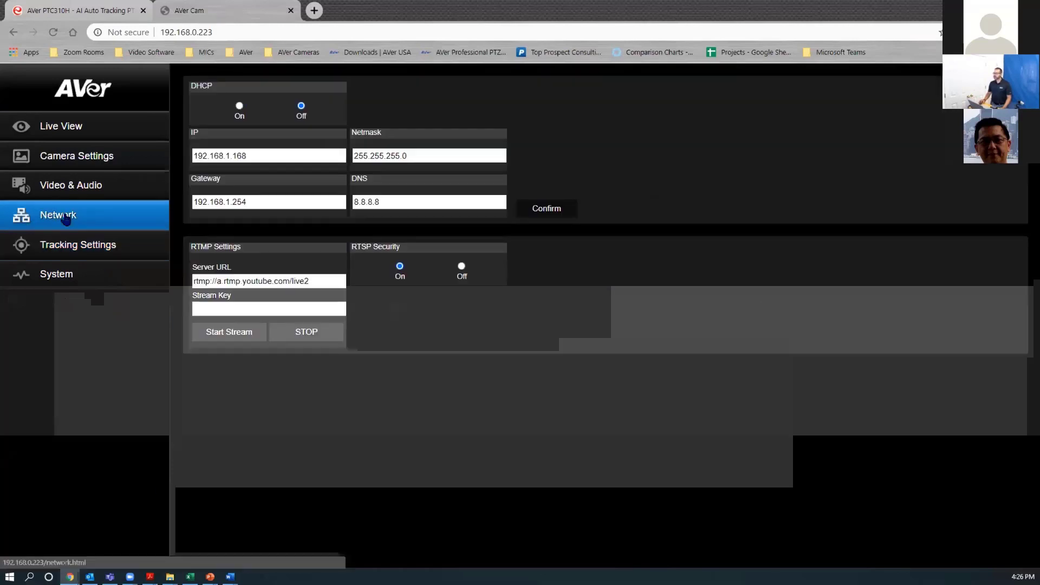
left_click(64, 188)
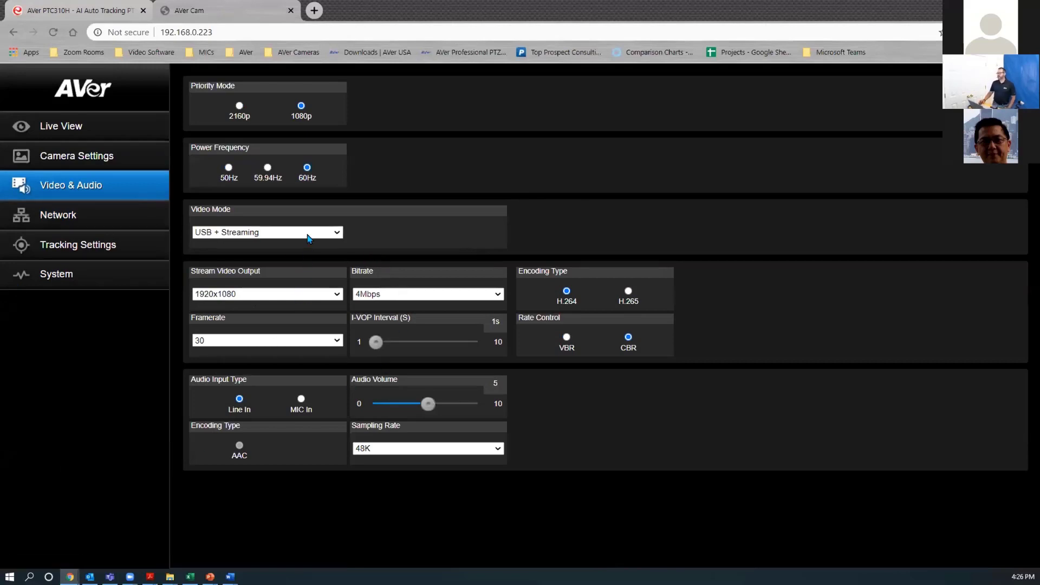
left_click(297, 294)
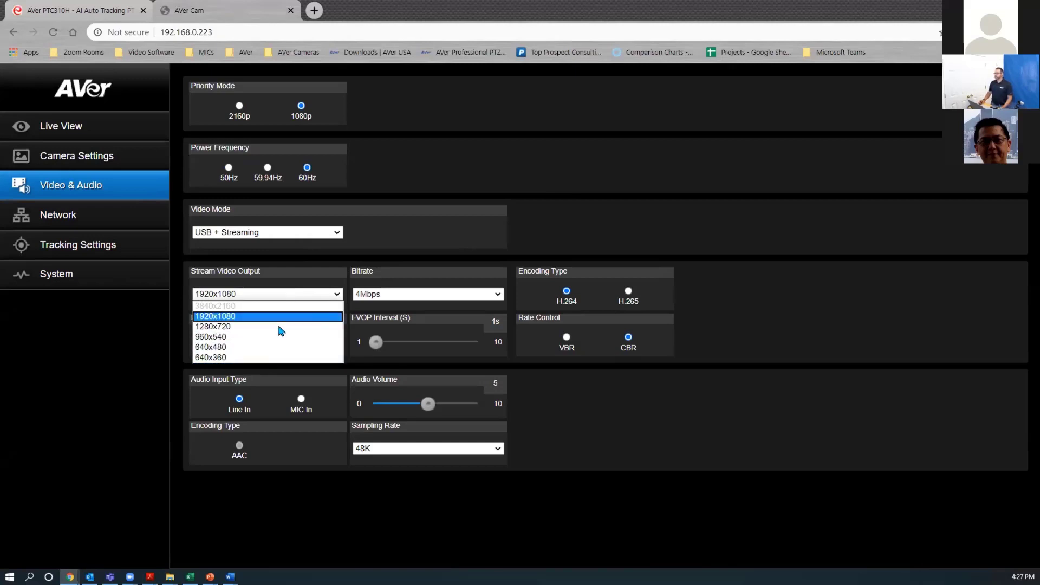
left_click(401, 298)
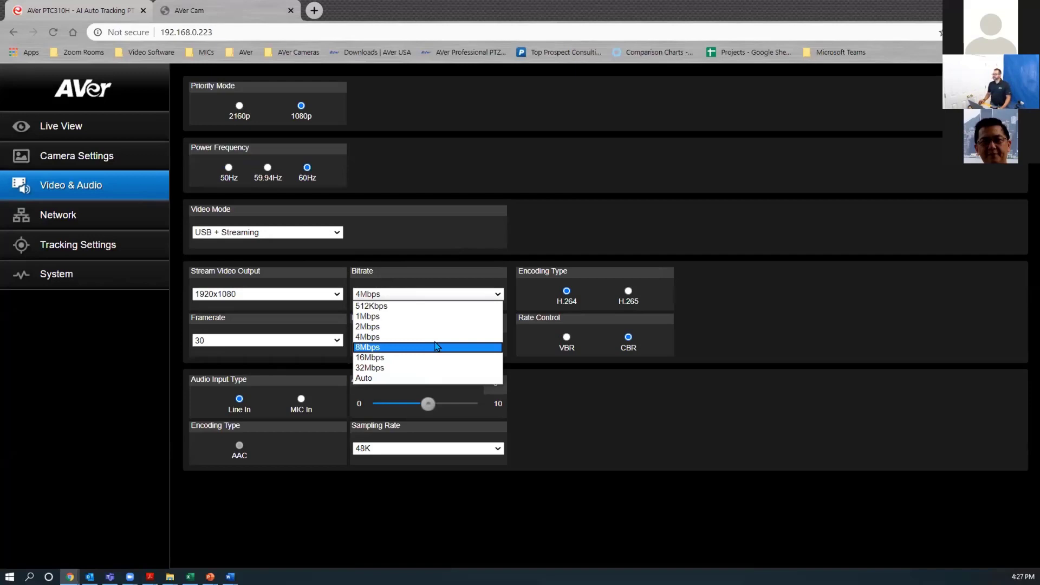
left_click(436, 347)
left_click(407, 295)
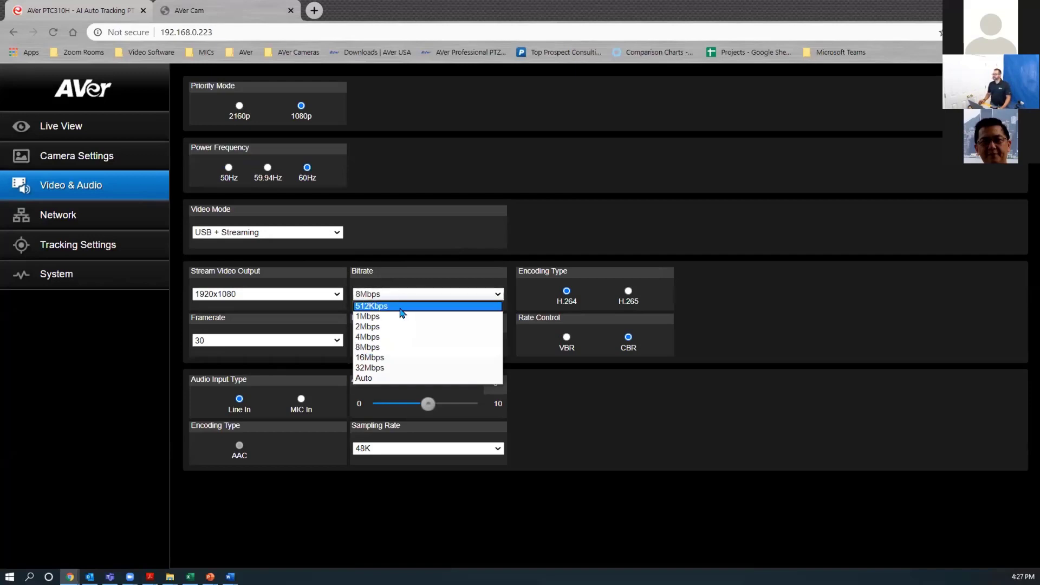
Set the stream bitrate back to 4Mbps and bring the Chrome window forward.
left_click(396, 337)
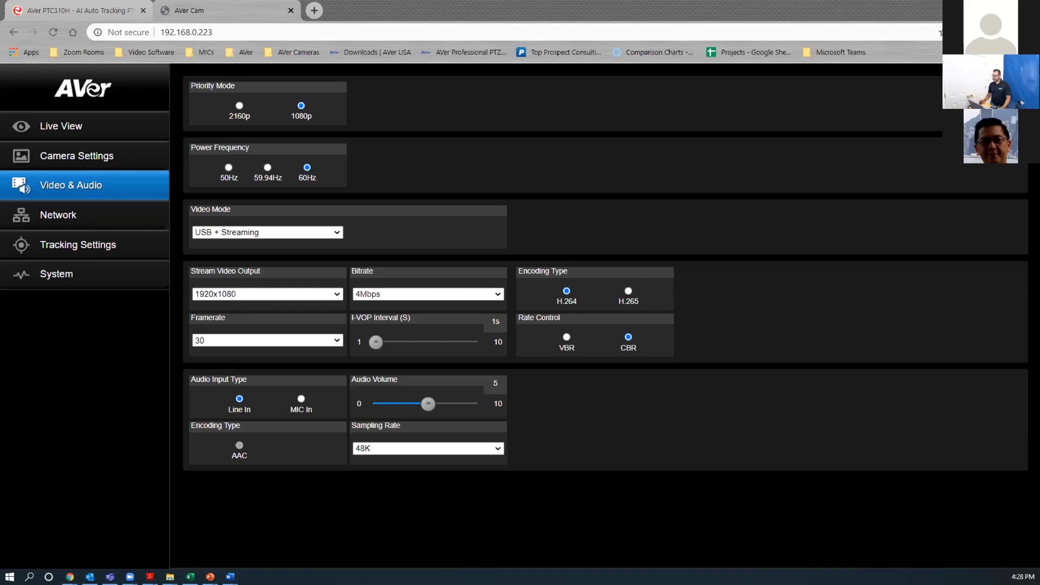
left_click(599, 127)
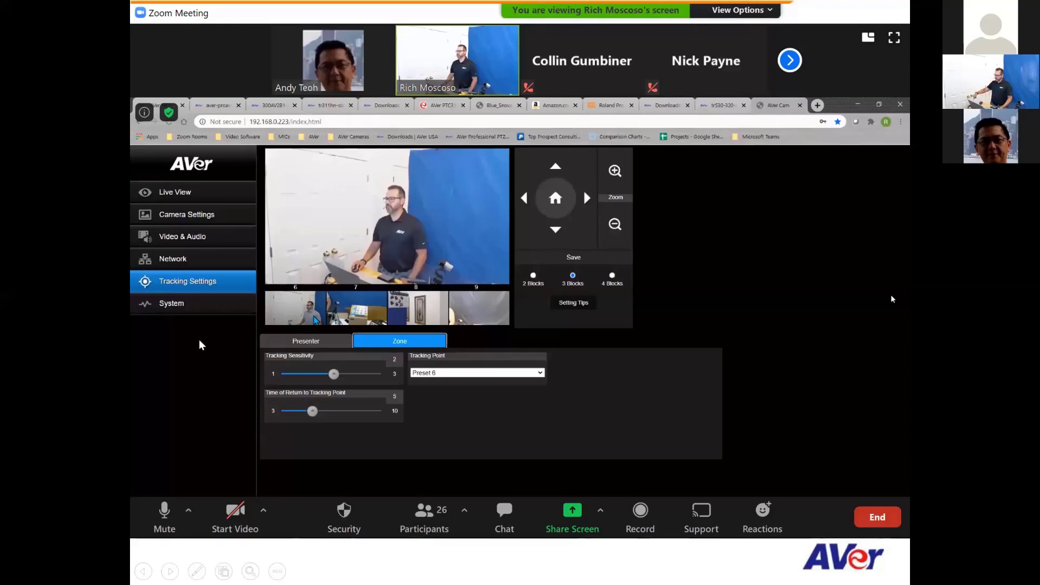
Exit the slide show, go to the Classroom Setup slide and select the desktop USB microphone picture.
key("Escape")
left_click(104, 192)
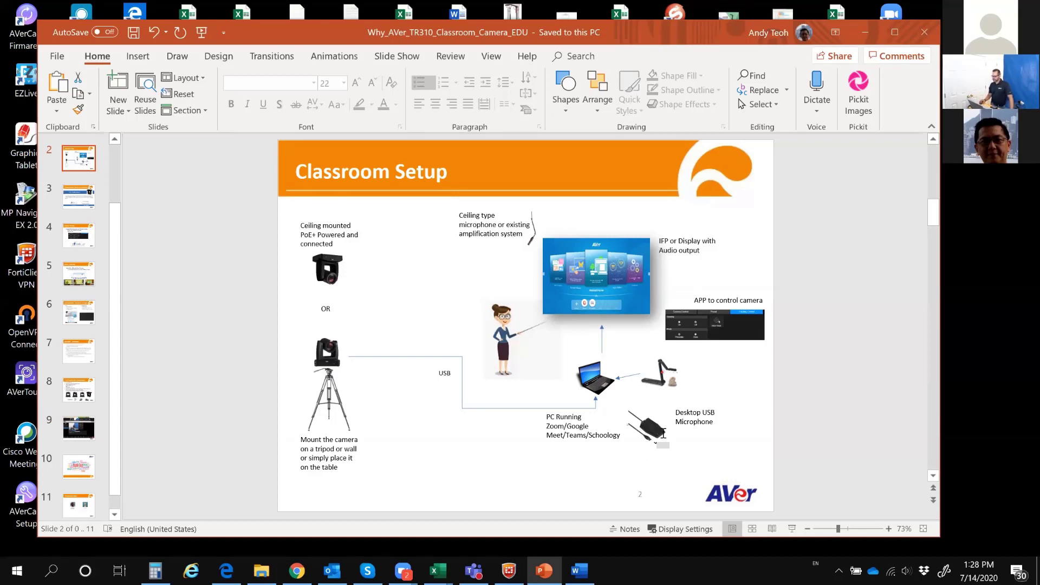
left_click(661, 436)
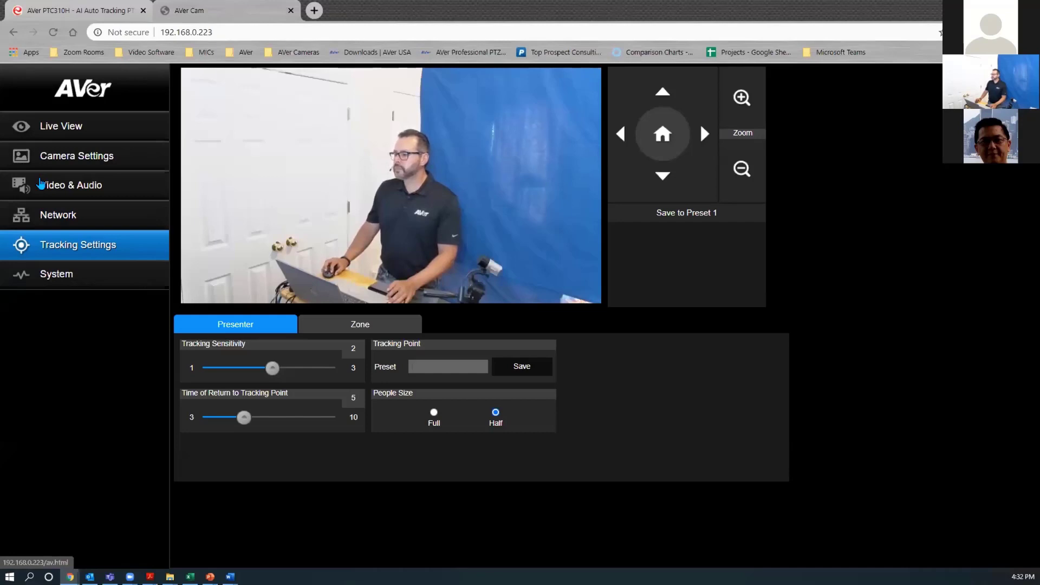
left_click(40, 184)
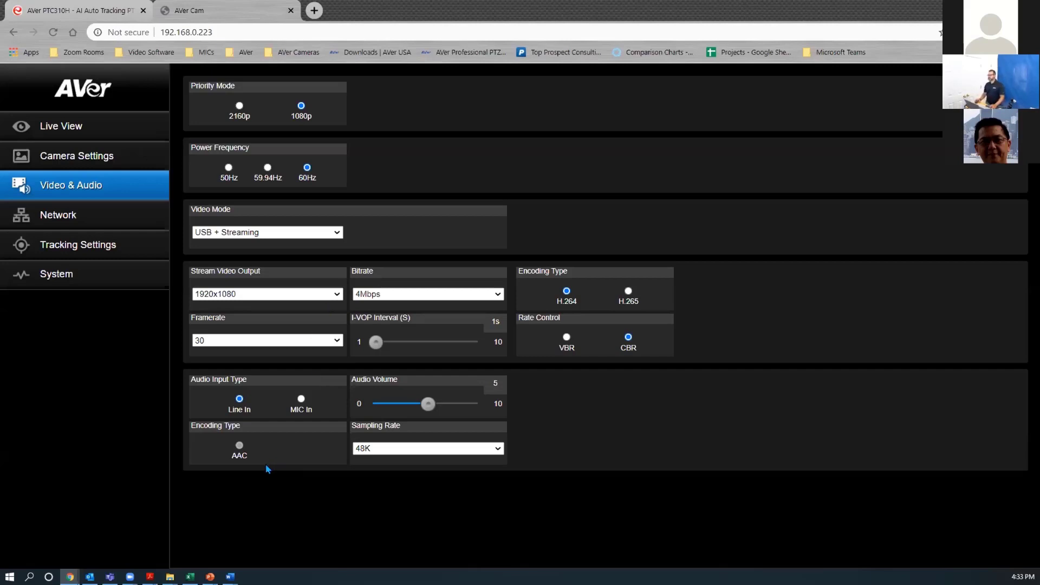
left_click(389, 449)
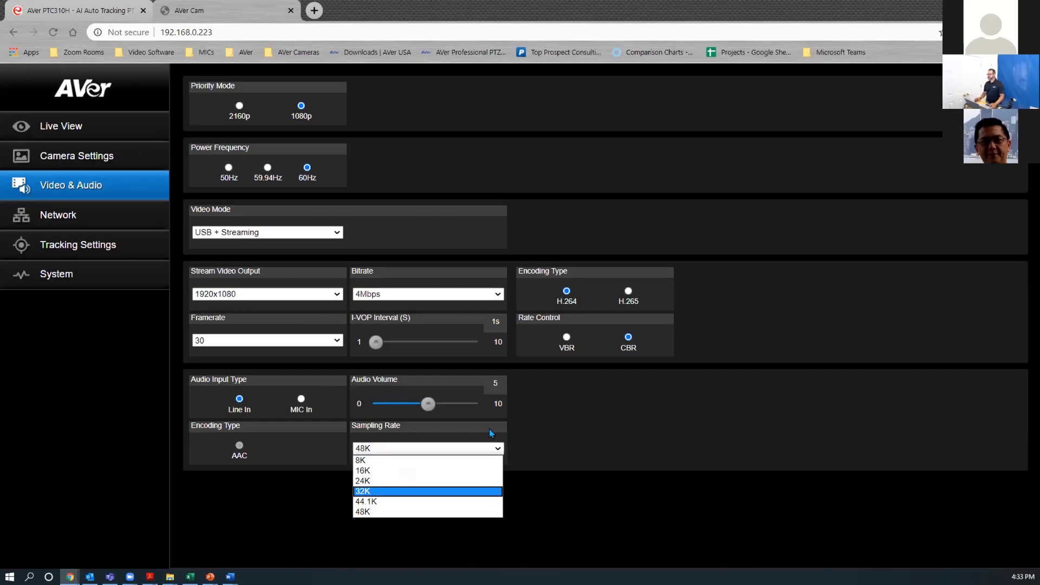
left_click(620, 426)
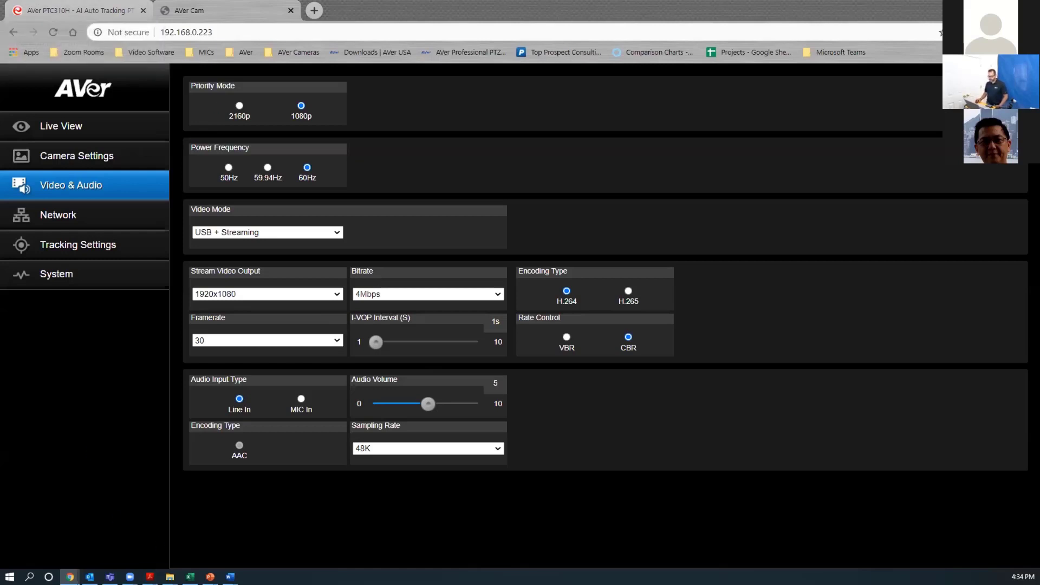
key("super+d")
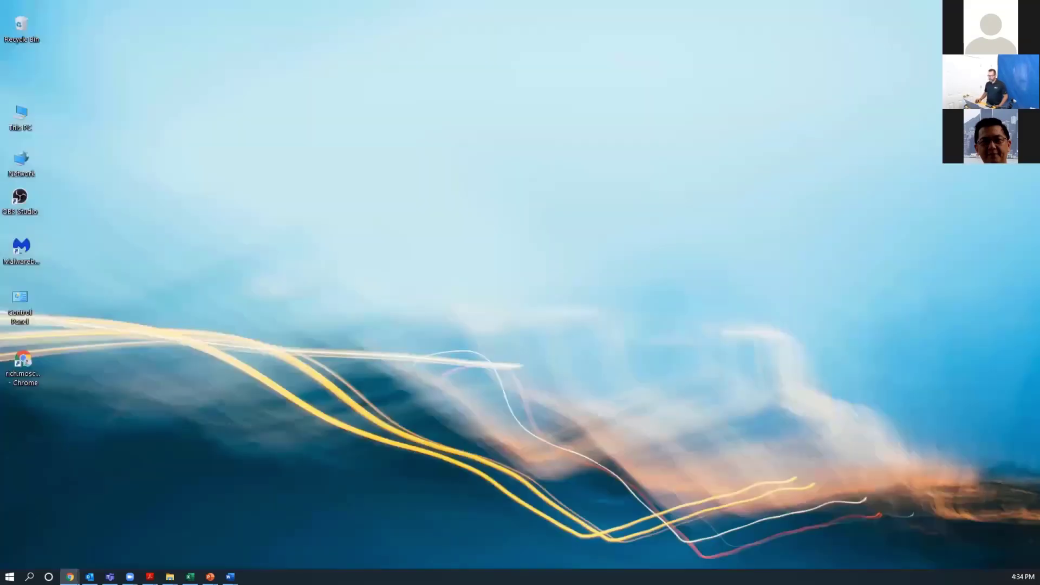
key("super+d")
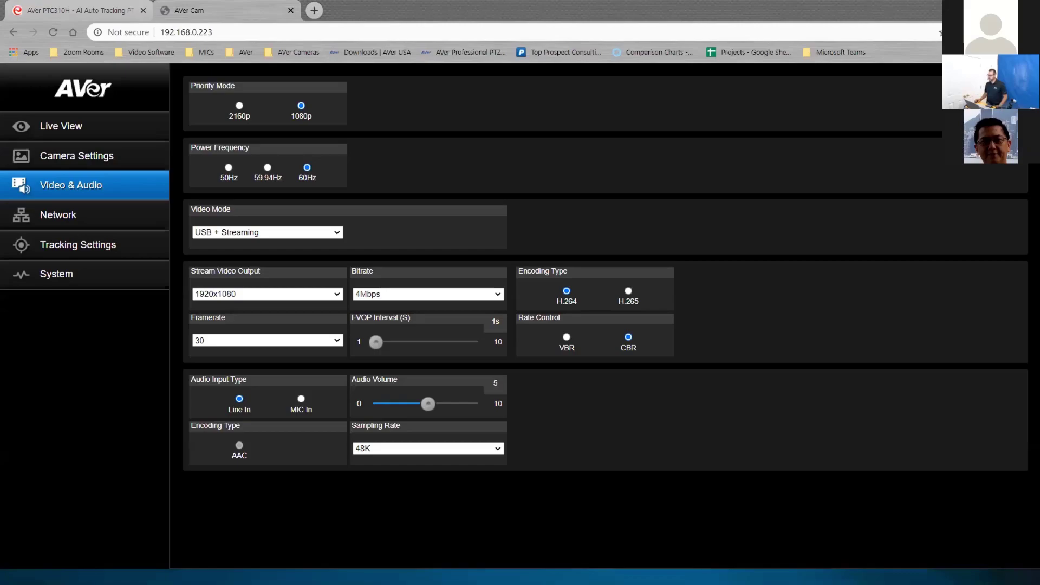
key("alt+Tab")
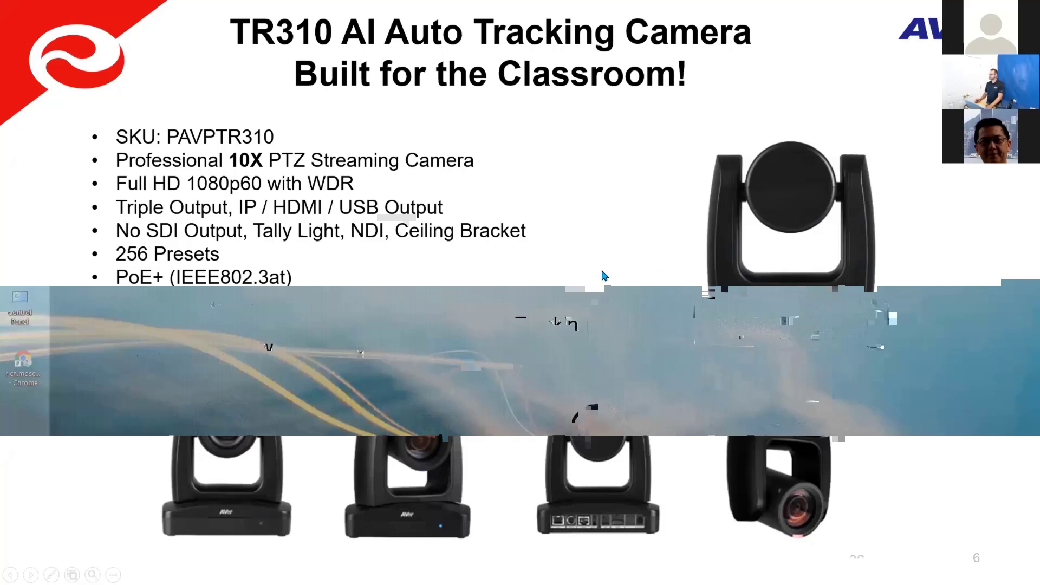
left_click(605, 276)
key("alt+Tab")
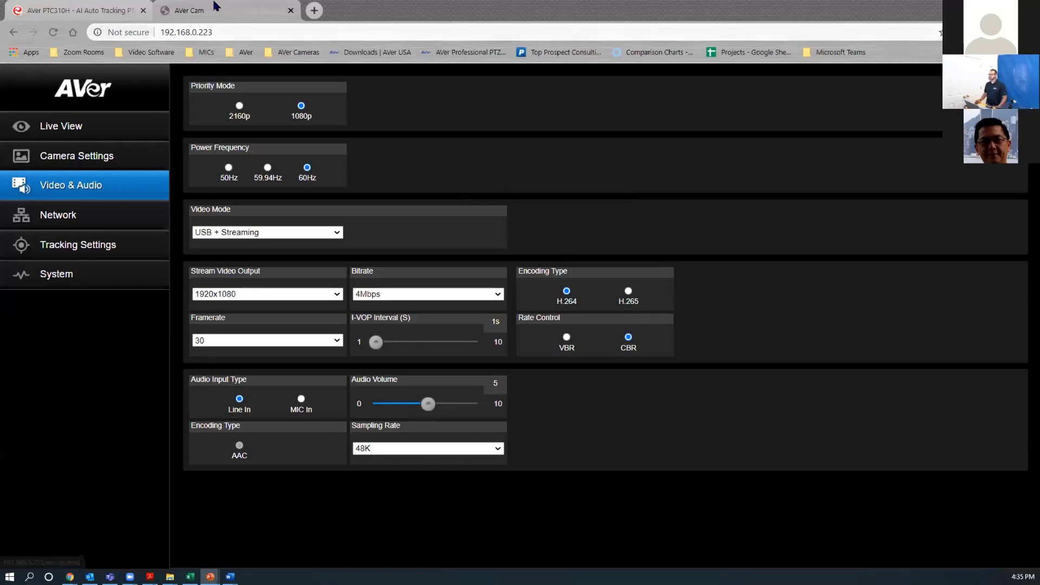
Open the System page showing model TR313, firmware 0.0.0000.12 and Status OSD On.
left_click(64, 274)
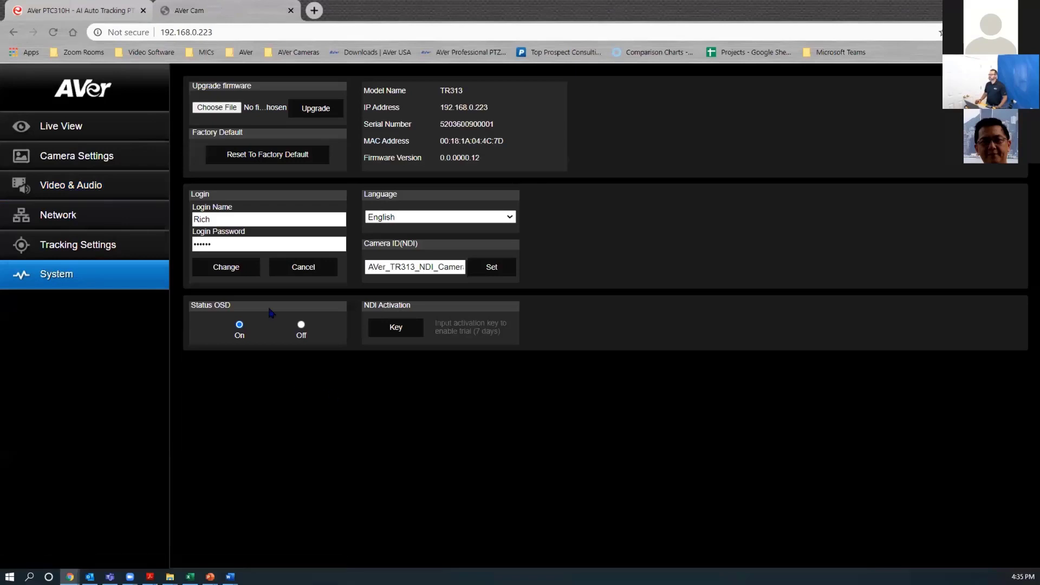